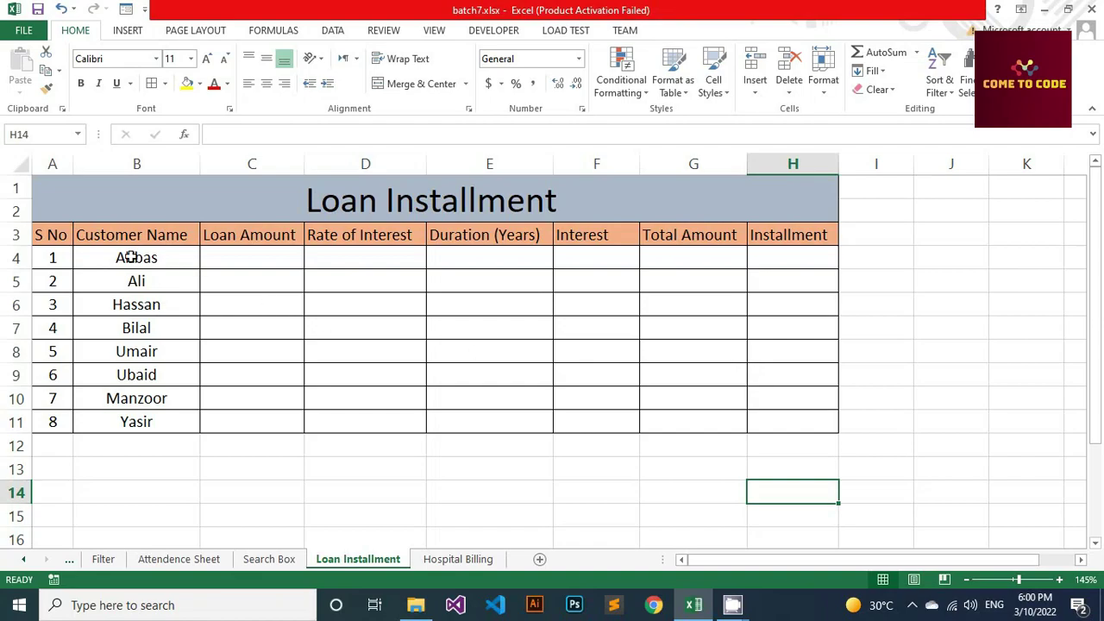
- Review the loan table's column headings, from S No through Installment
left_click(57, 235)
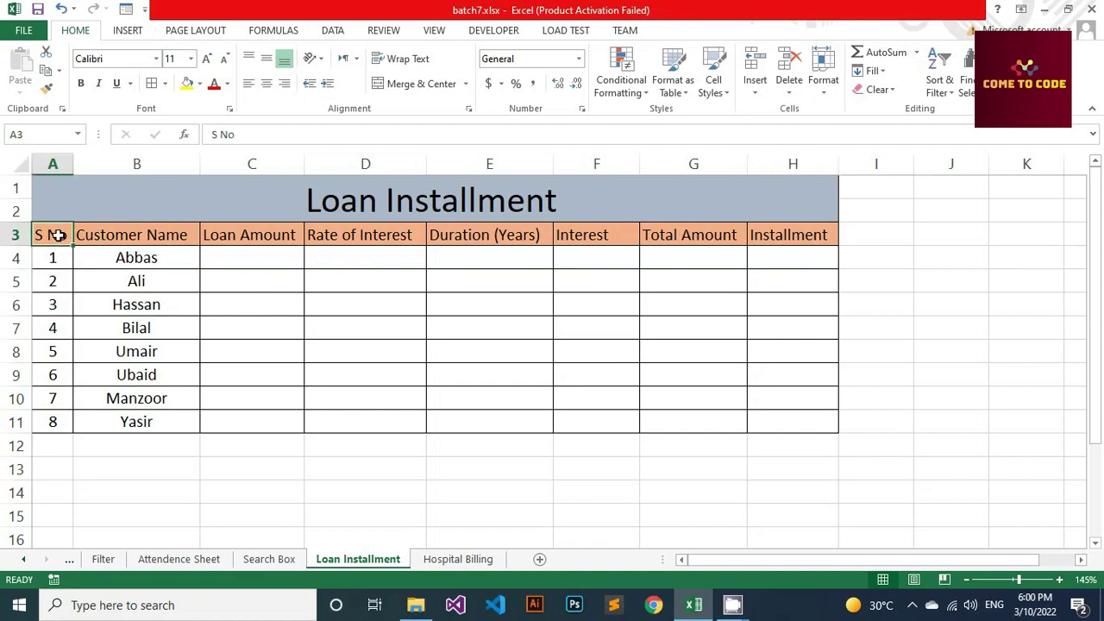
left_click(103, 235)
left_click(232, 234)
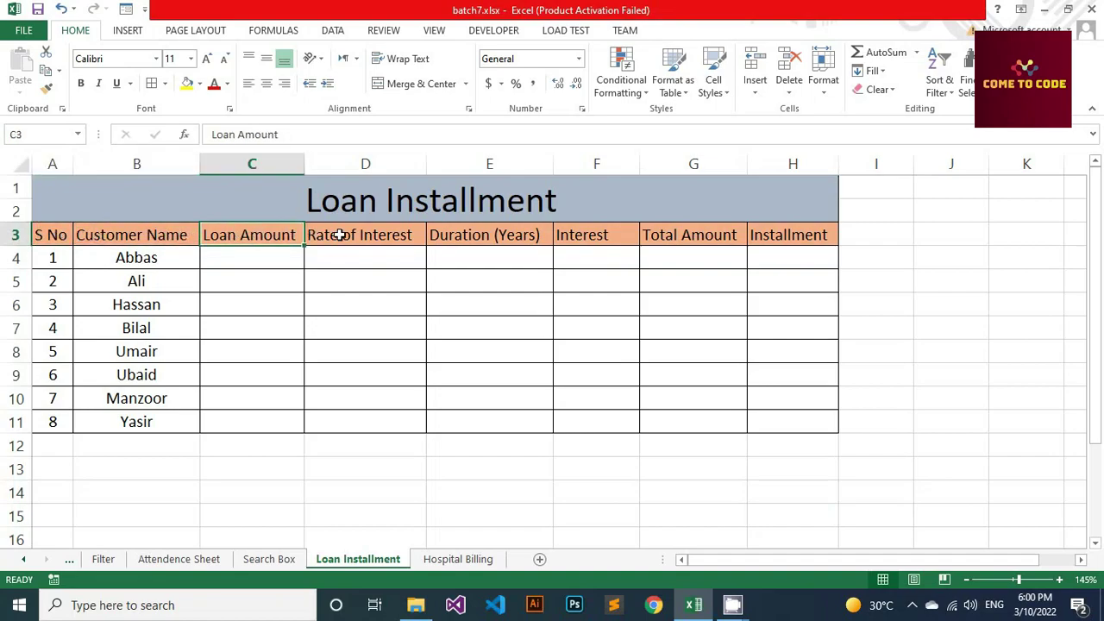
left_click(338, 235)
left_click(488, 235)
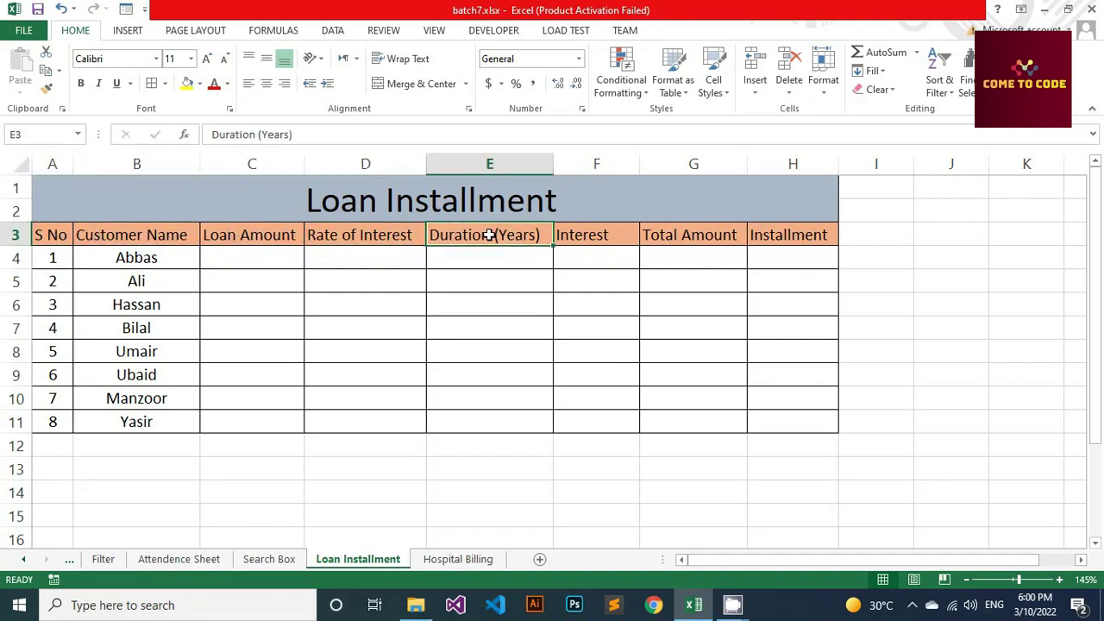
left_click(576, 236)
left_click(679, 238)
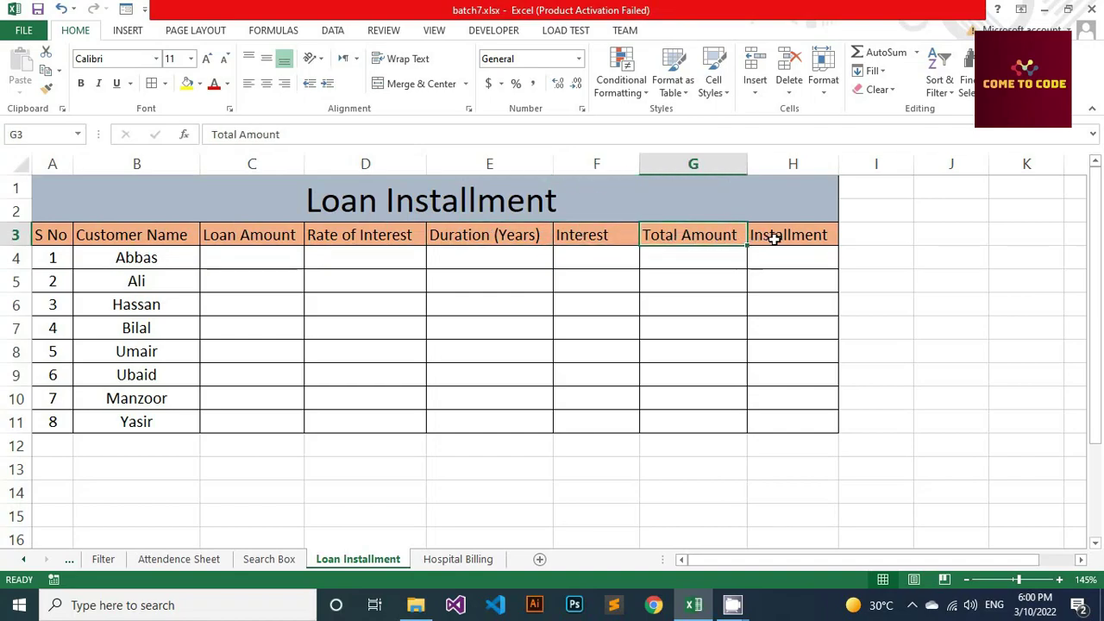
left_click(770, 237)
- Enter the first customer's loan amount 500000, rate 12% and duration 2 years in row 4
left_click(254, 267)
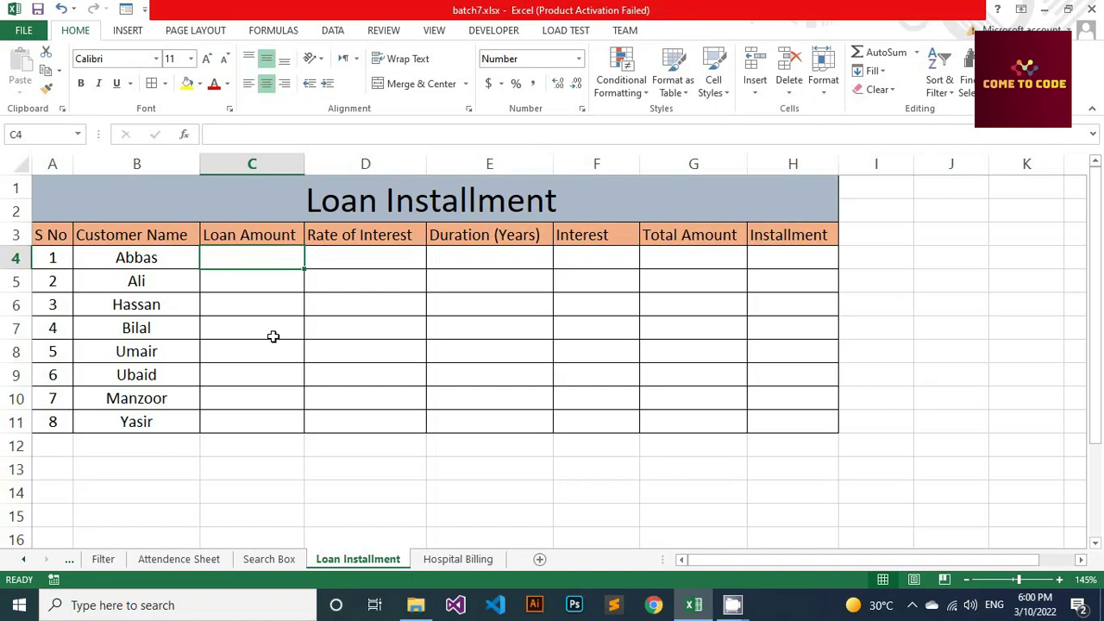
type("500")
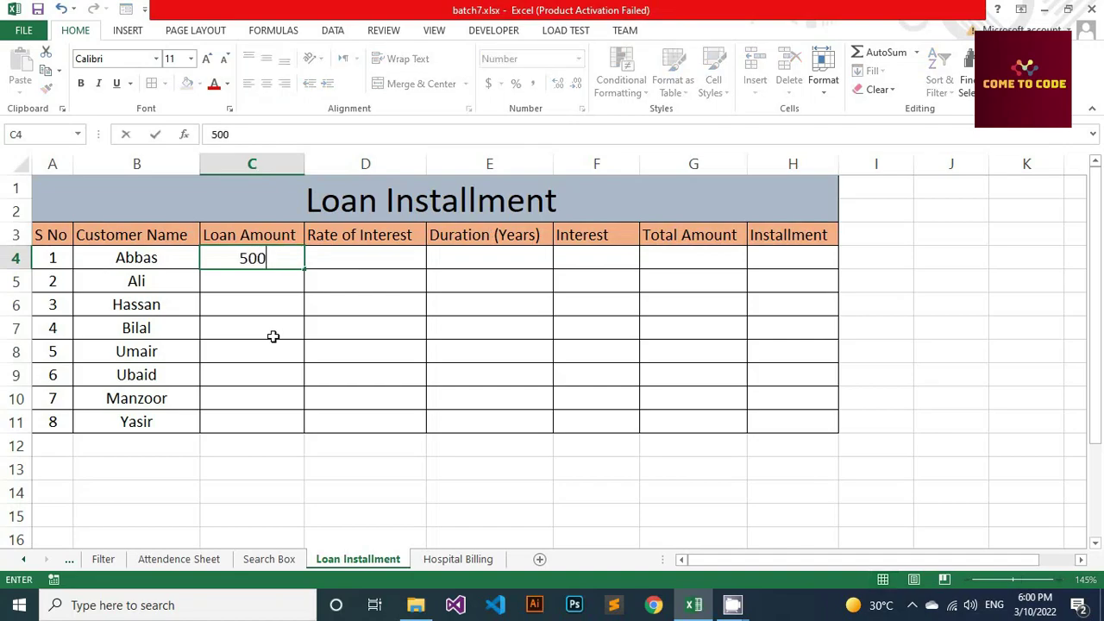
type("000")
key("Tab")
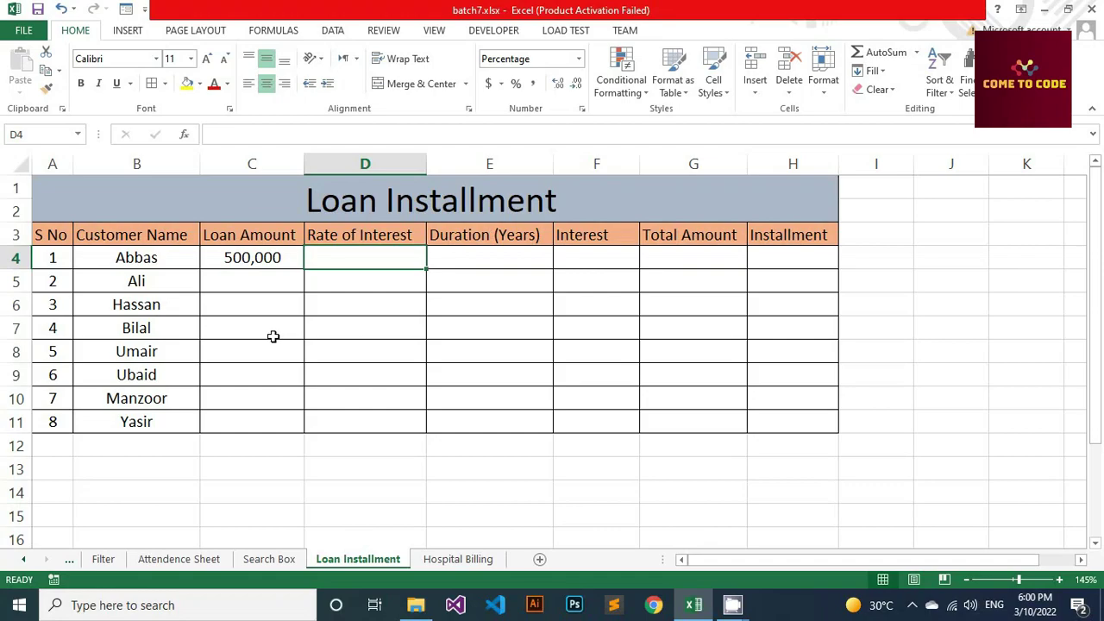
type("12")
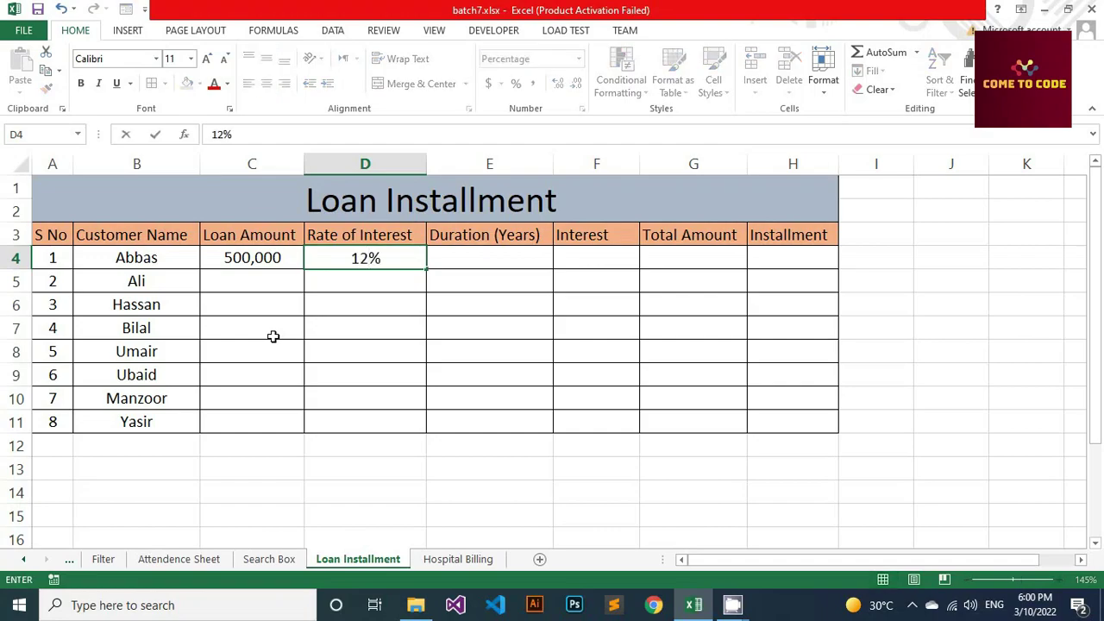
key("Tab")
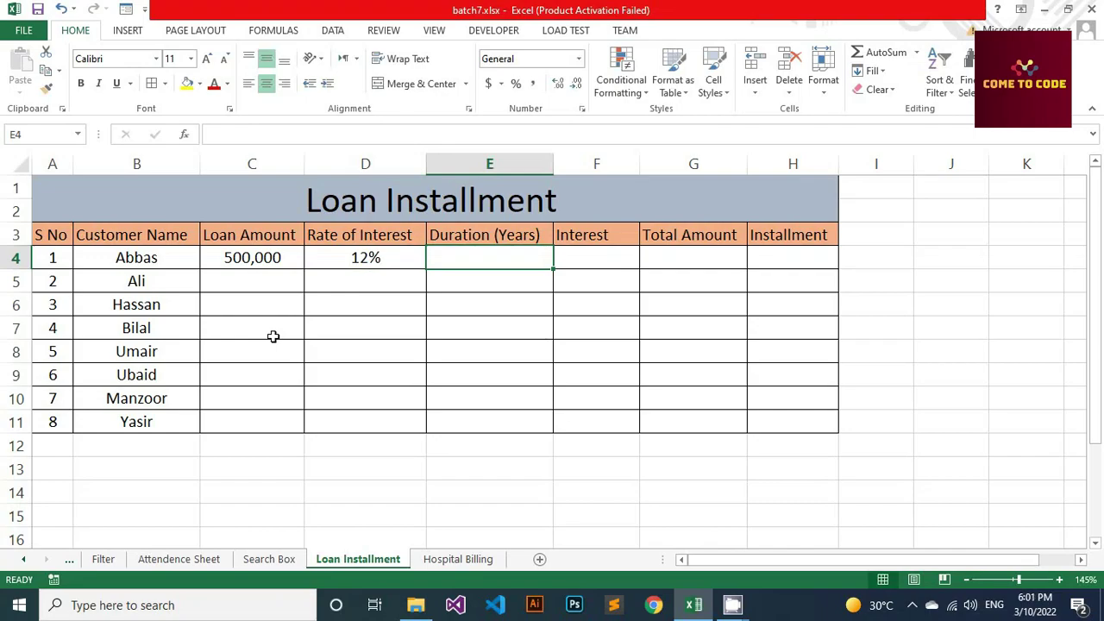
type("2")
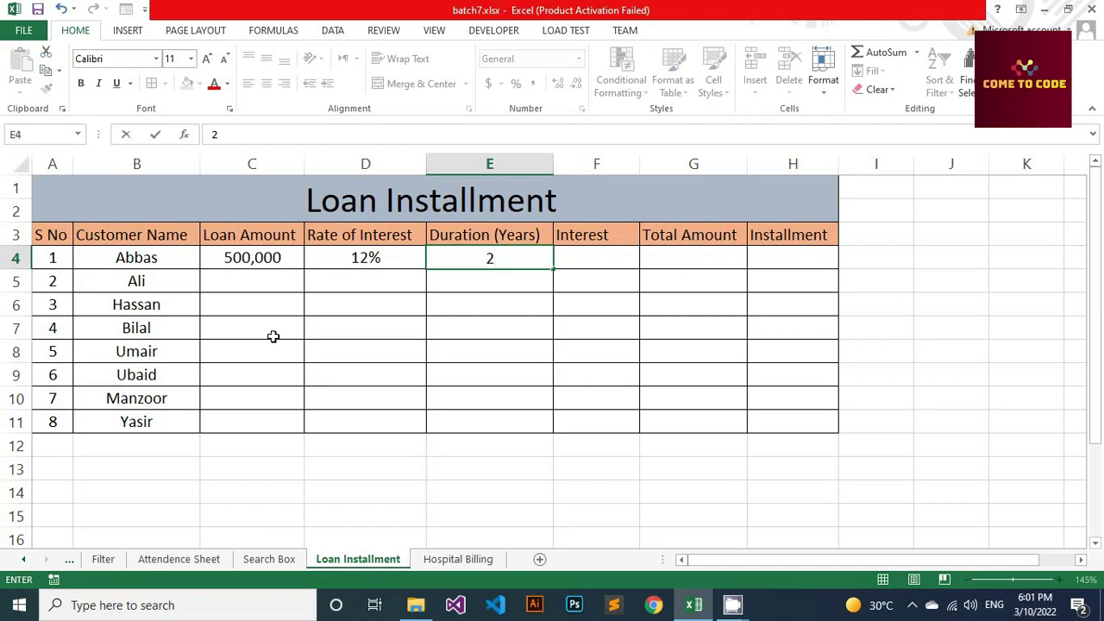
key("Tab")
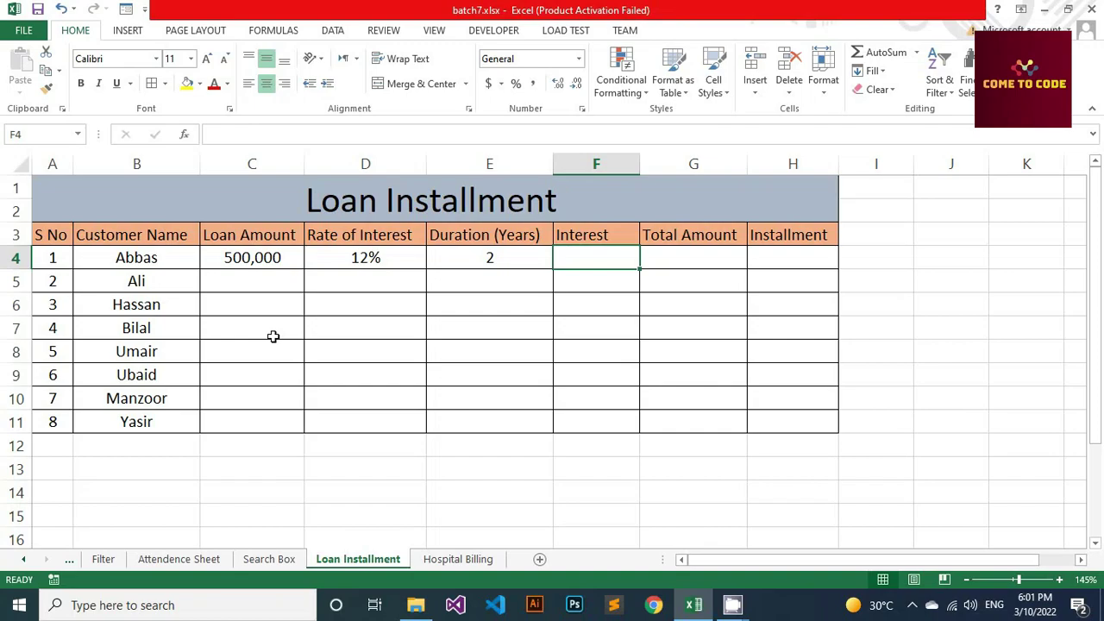
- Put =C4*D4*E4 in F4 so the first customer's interest shows 120000
type("=")
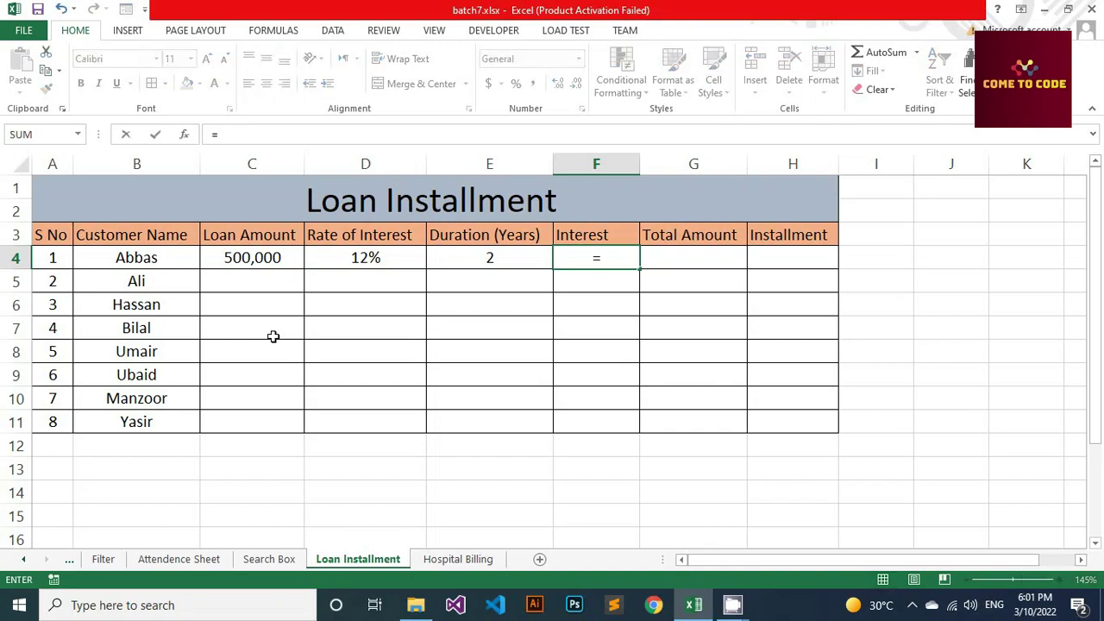
left_click(267, 260)
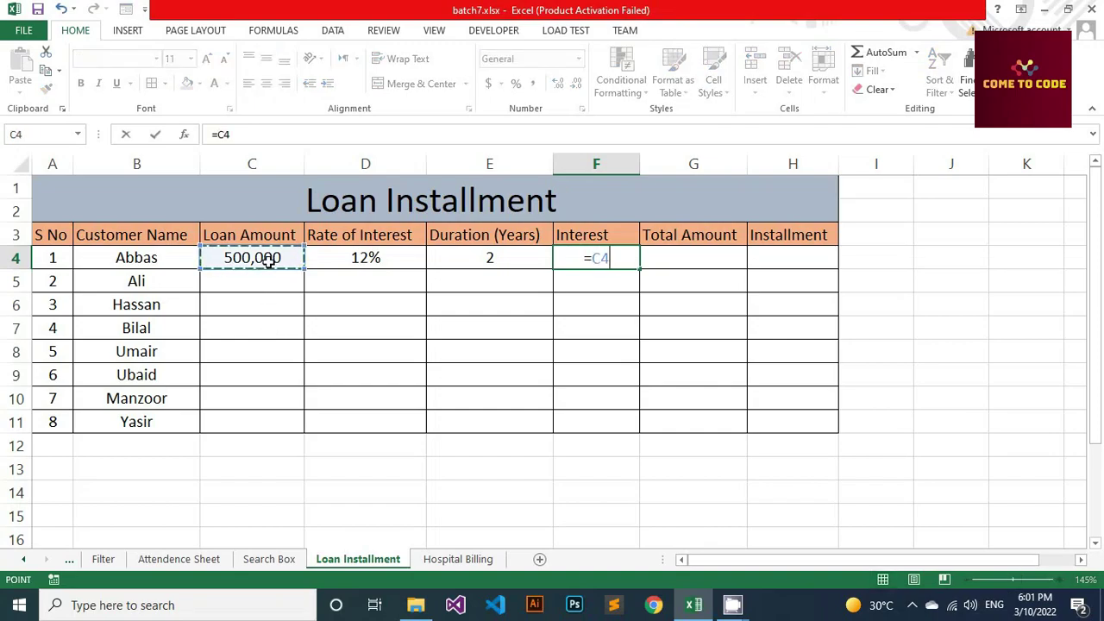
type("*")
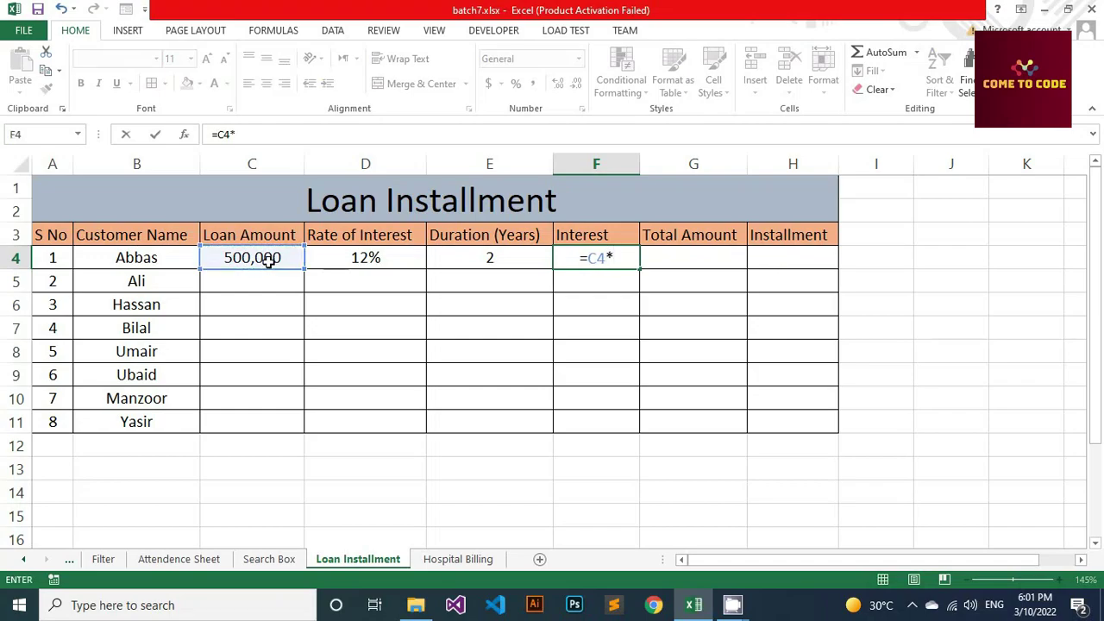
left_click(358, 261)
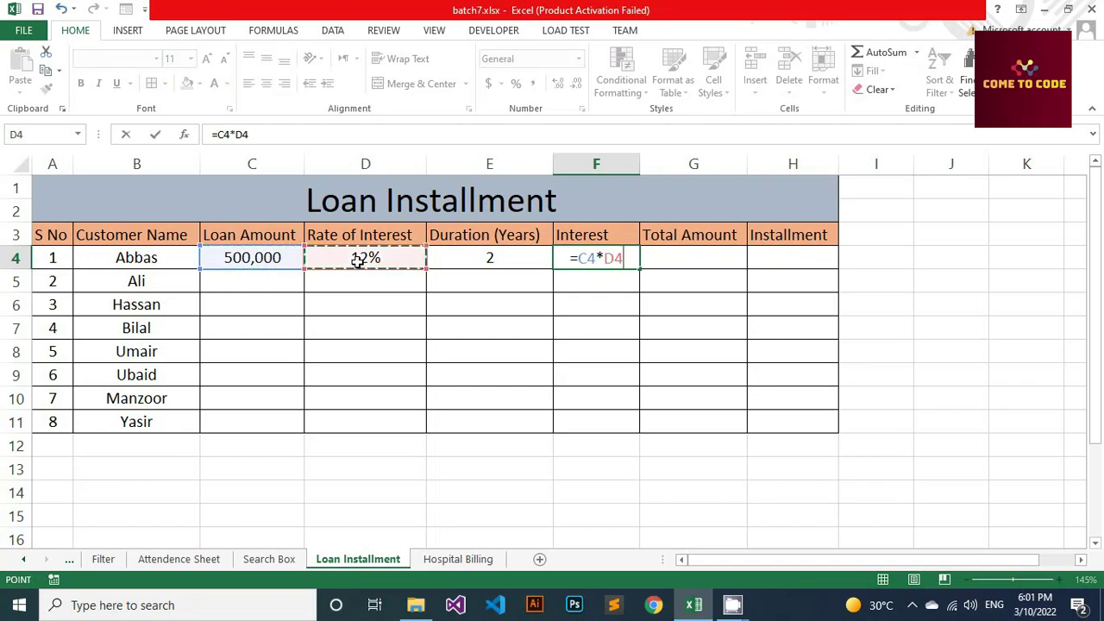
type("*")
left_click(465, 263)
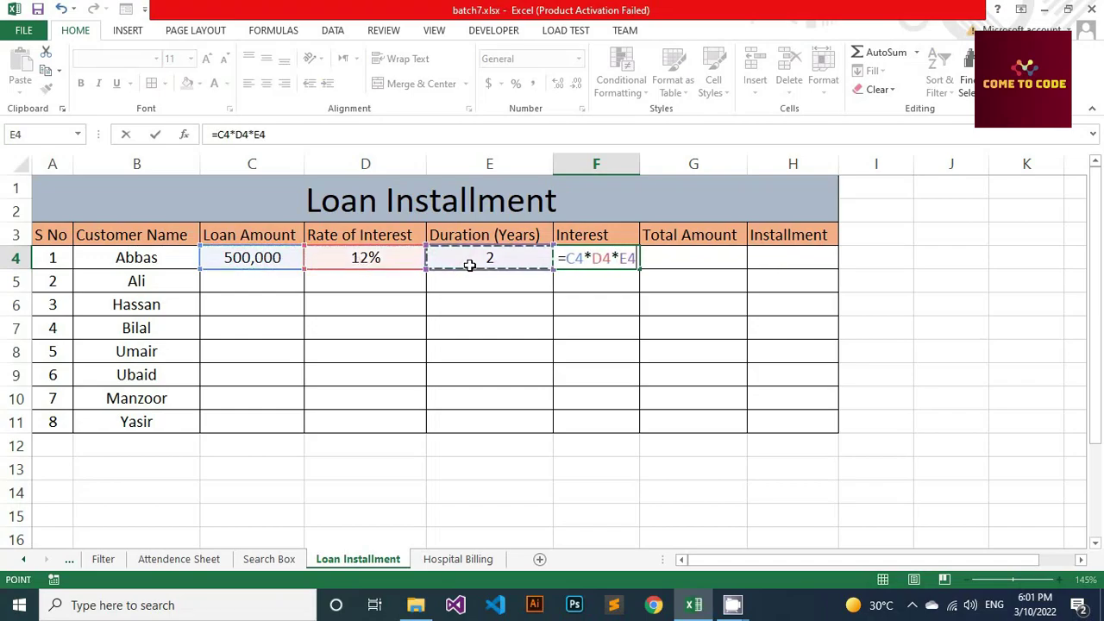
key("Return")
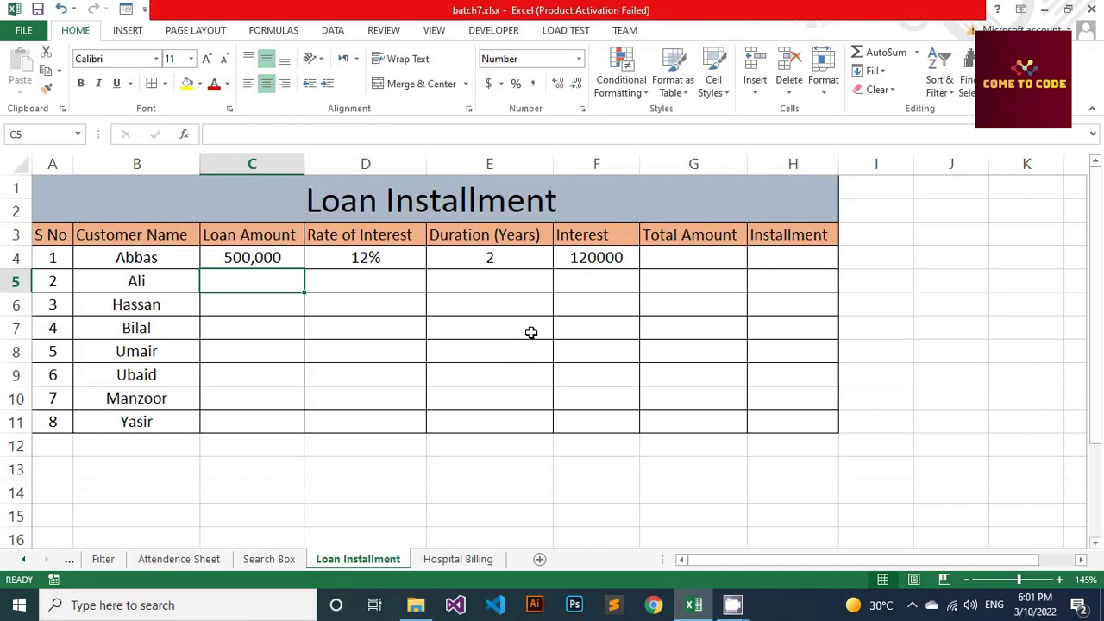
left_click(590, 259)
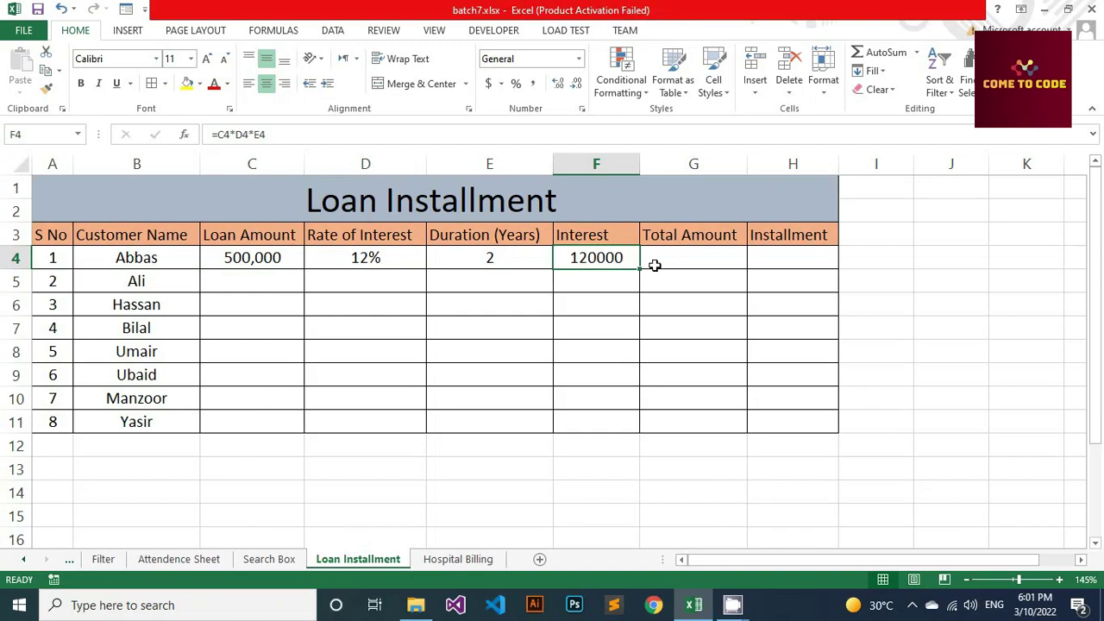
left_click(691, 265)
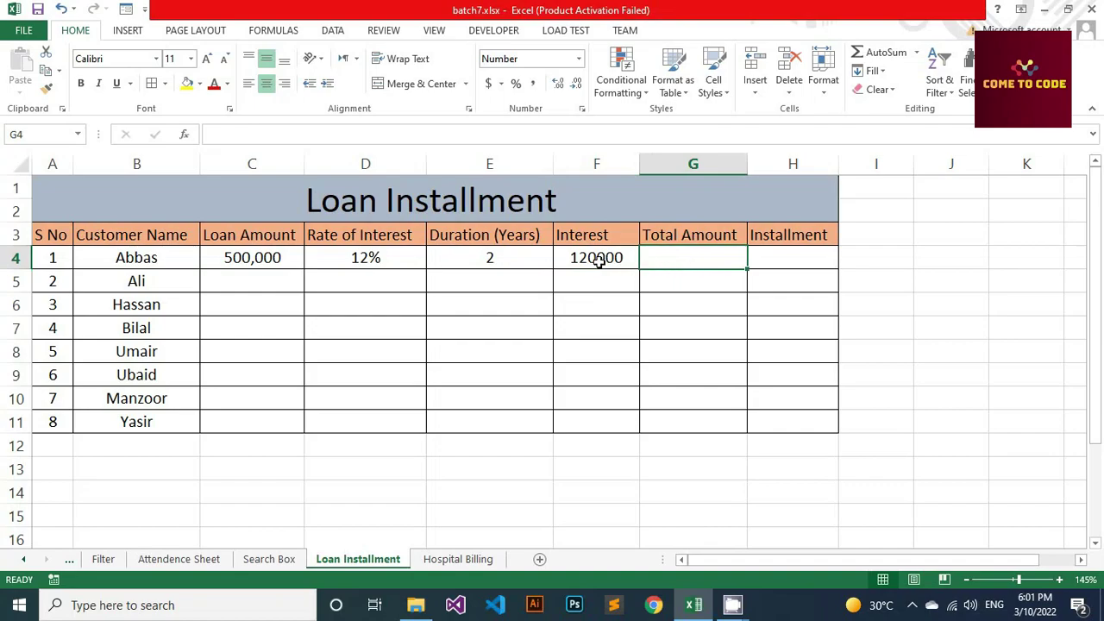
- Put =C4+F4 in G4 so the first customer's total amount shows 620,000
type("=")
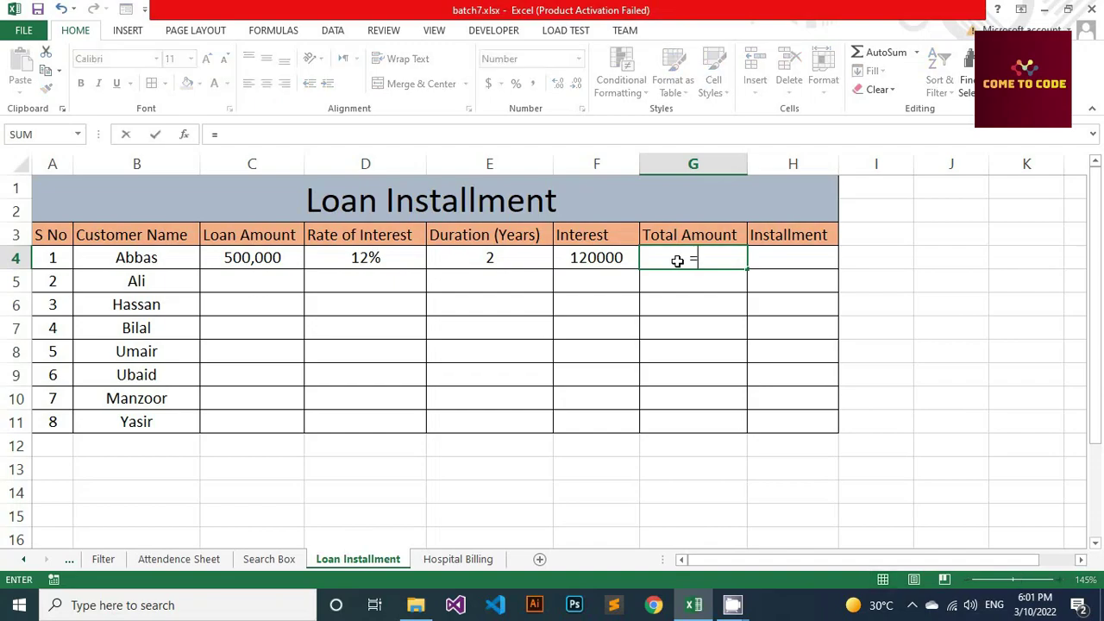
left_click(263, 259)
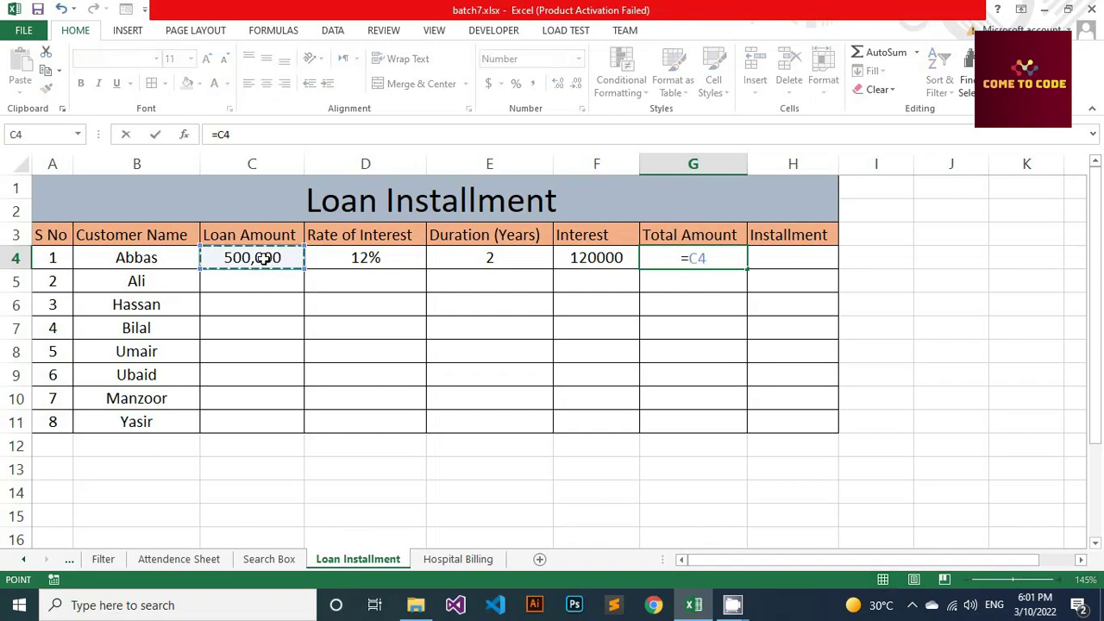
type("+")
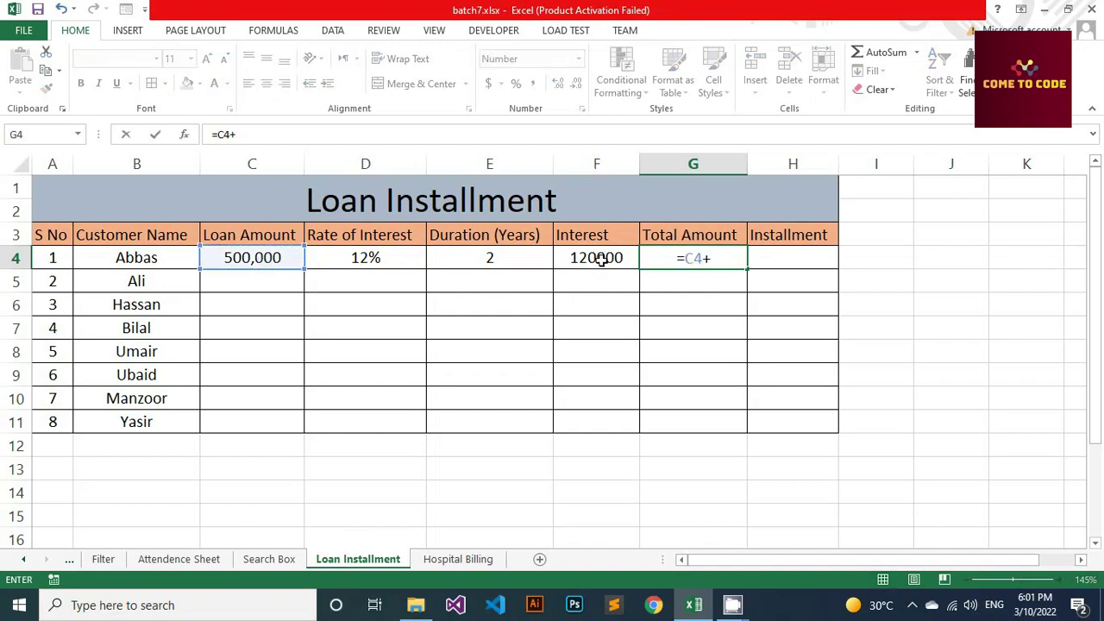
left_click(600, 257)
key("Return")
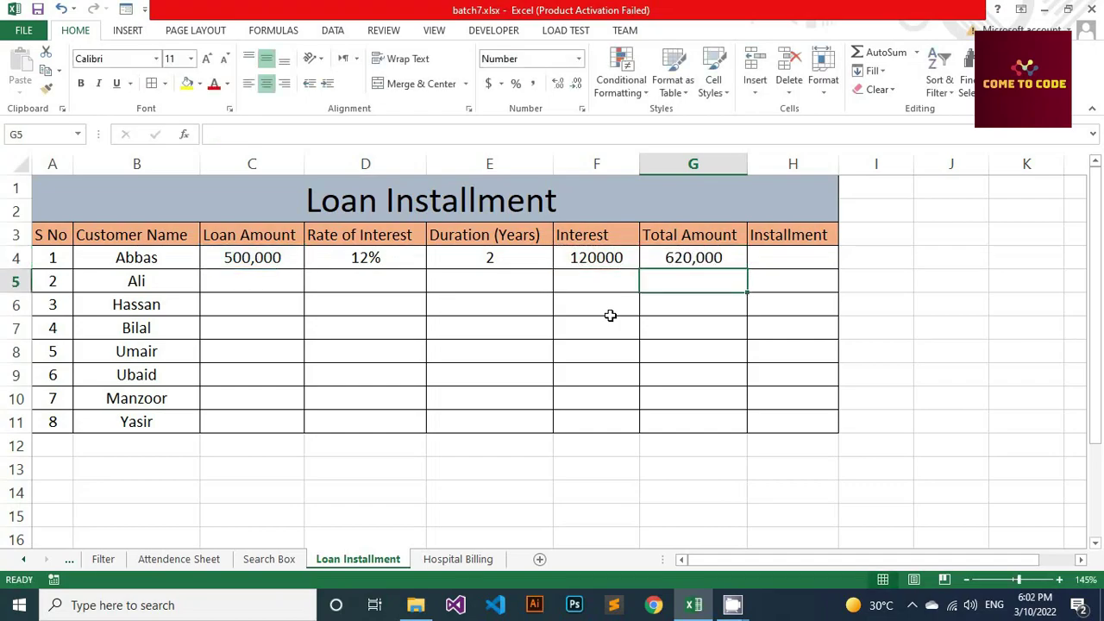
left_click(704, 257)
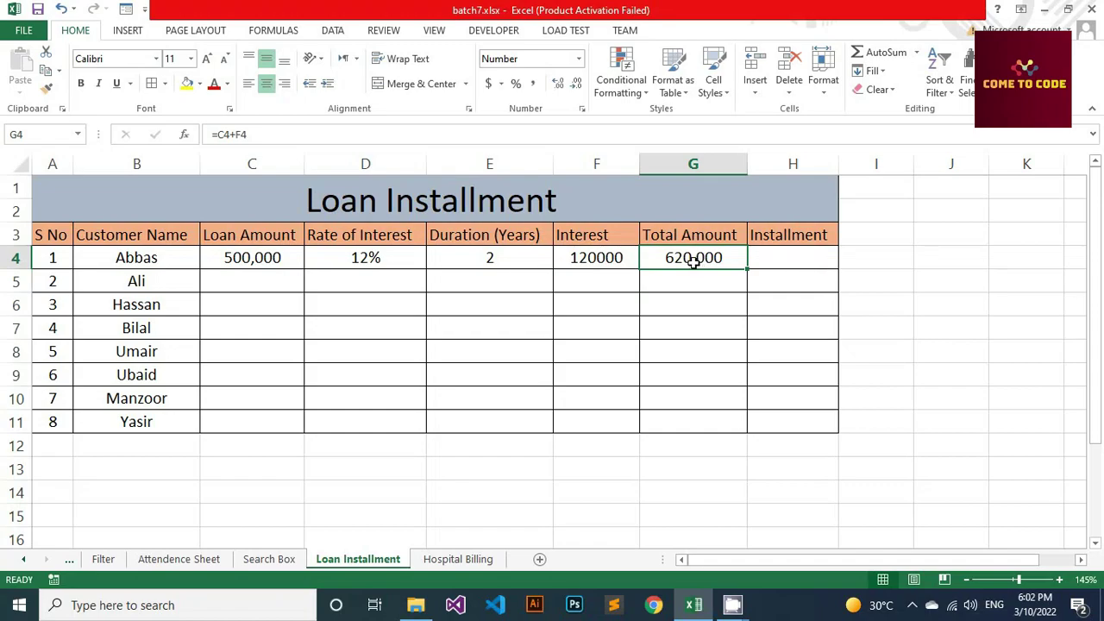
left_click(781, 264)
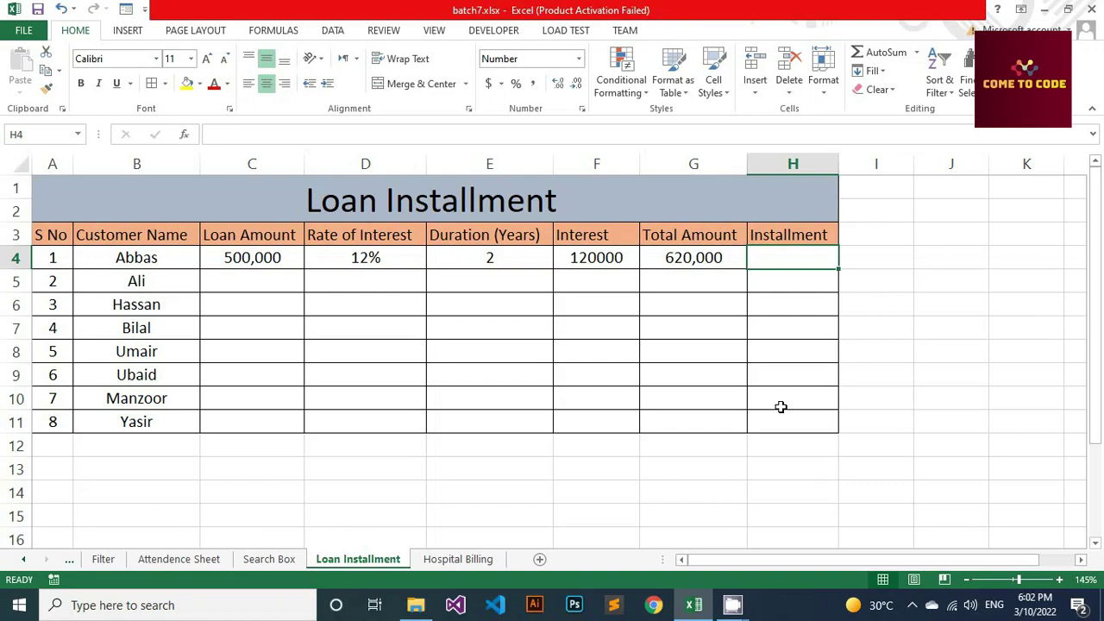
- Put =G4/E4/12 in H4, giving a monthly installment of 25833
type("=")
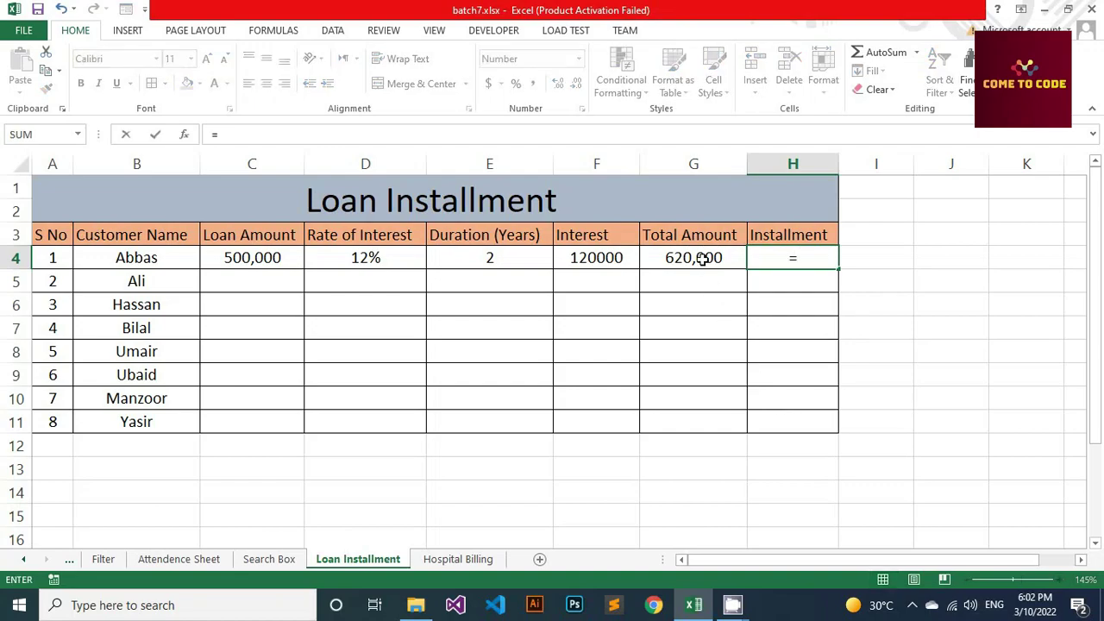
left_click(705, 259)
type("/")
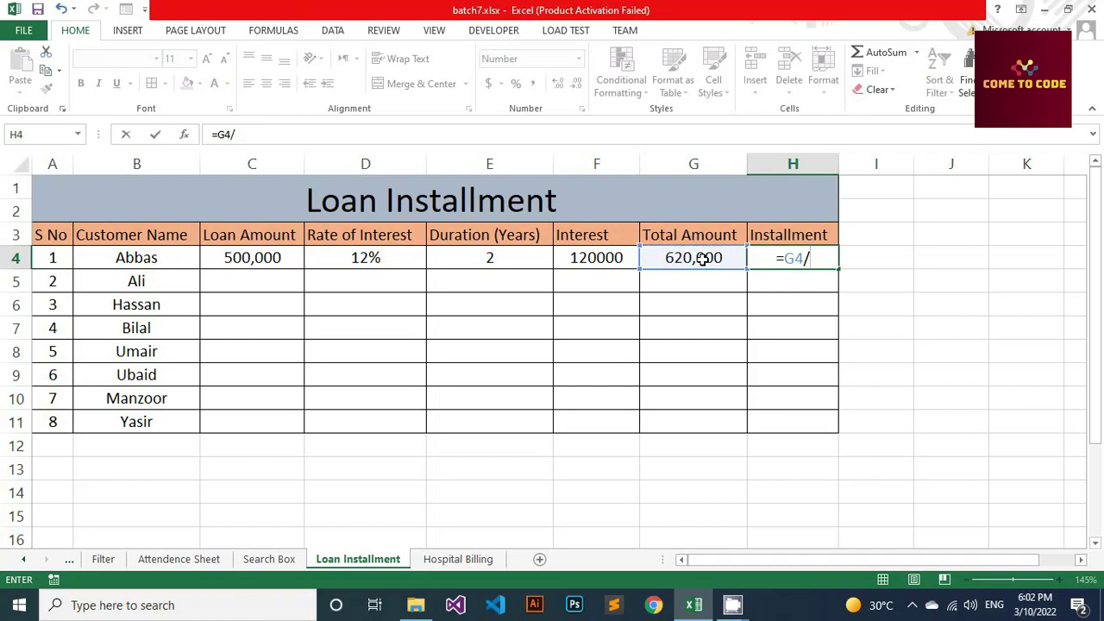
left_click(498, 259)
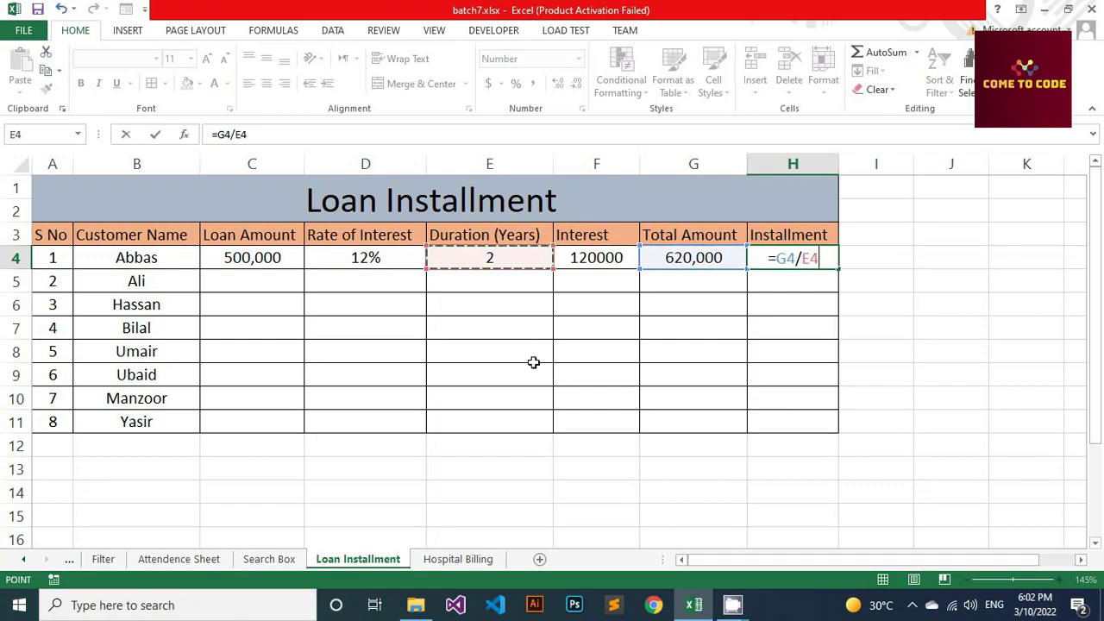
type("/12")
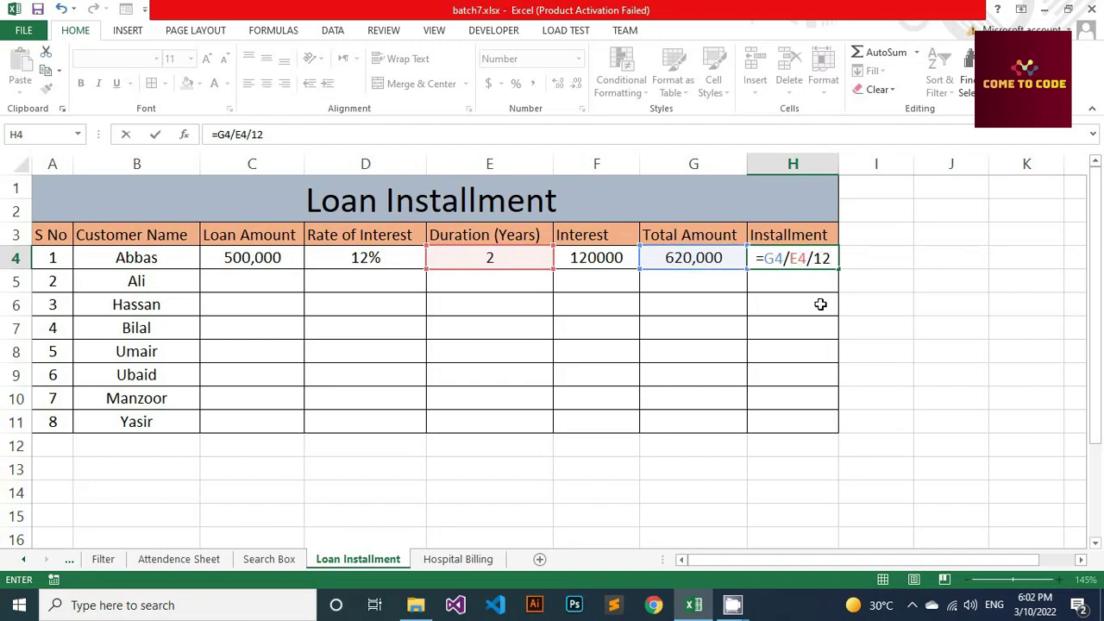
key("Return")
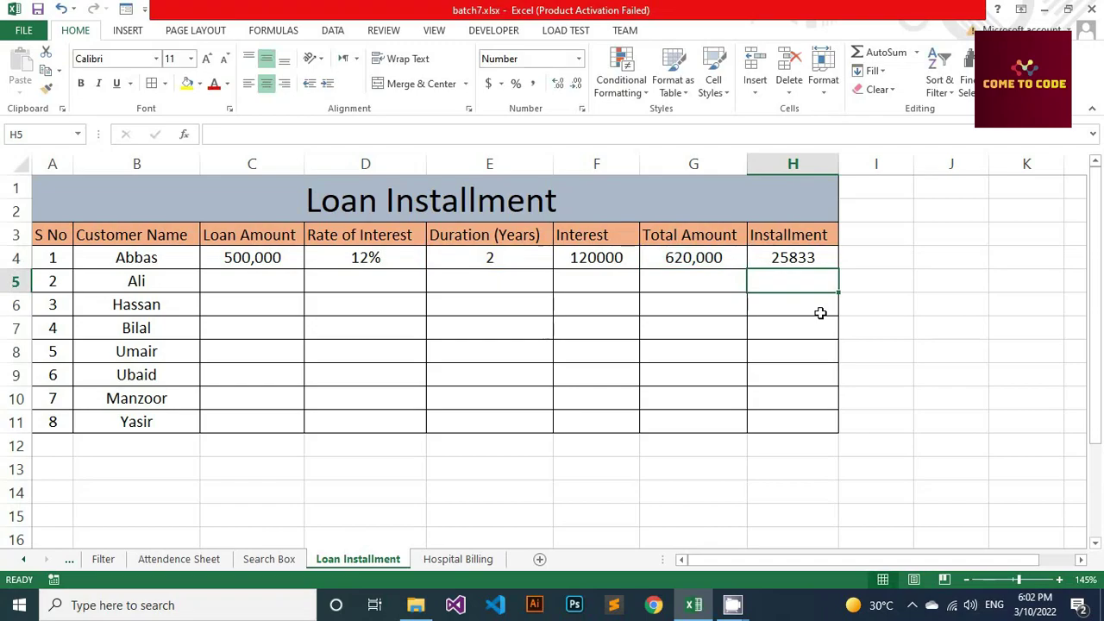
left_click(813, 262)
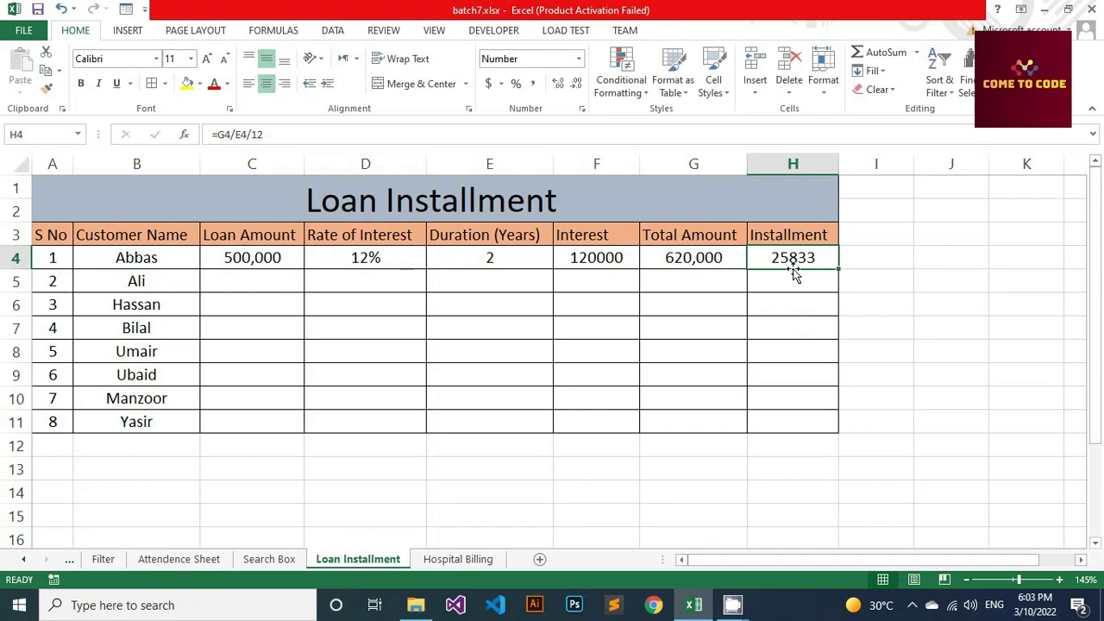
left_click(525, 264)
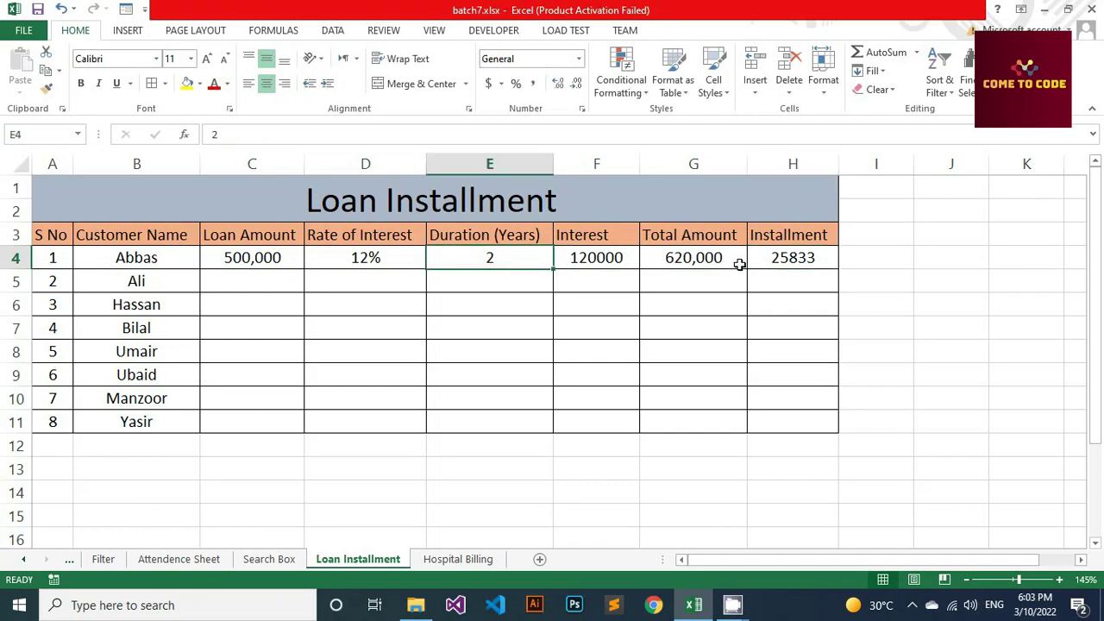
left_click(778, 264)
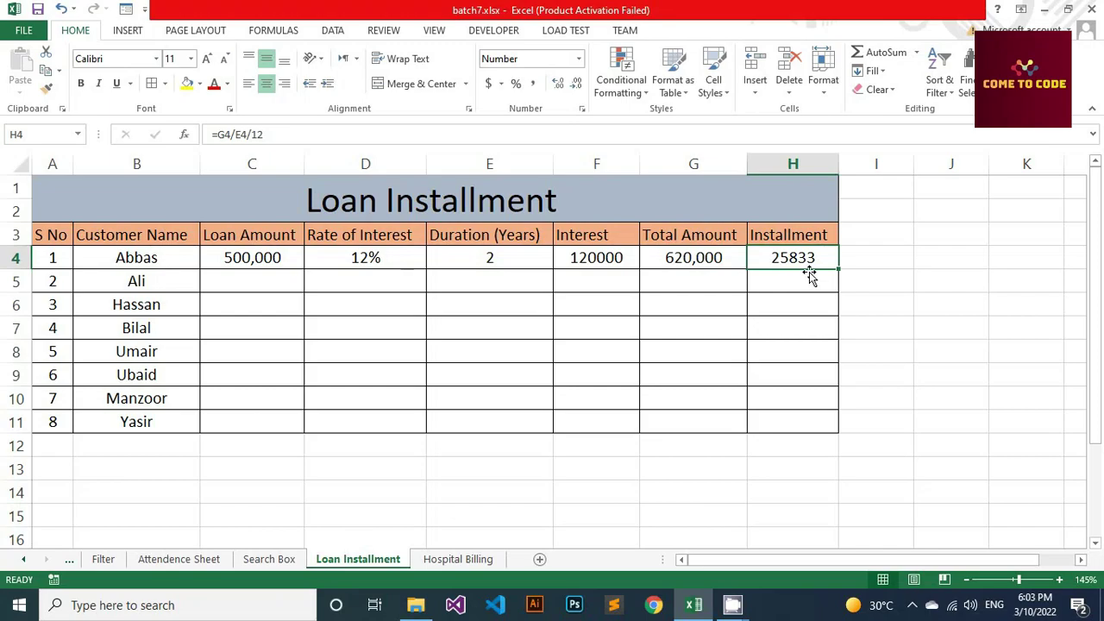
left_click(273, 285)
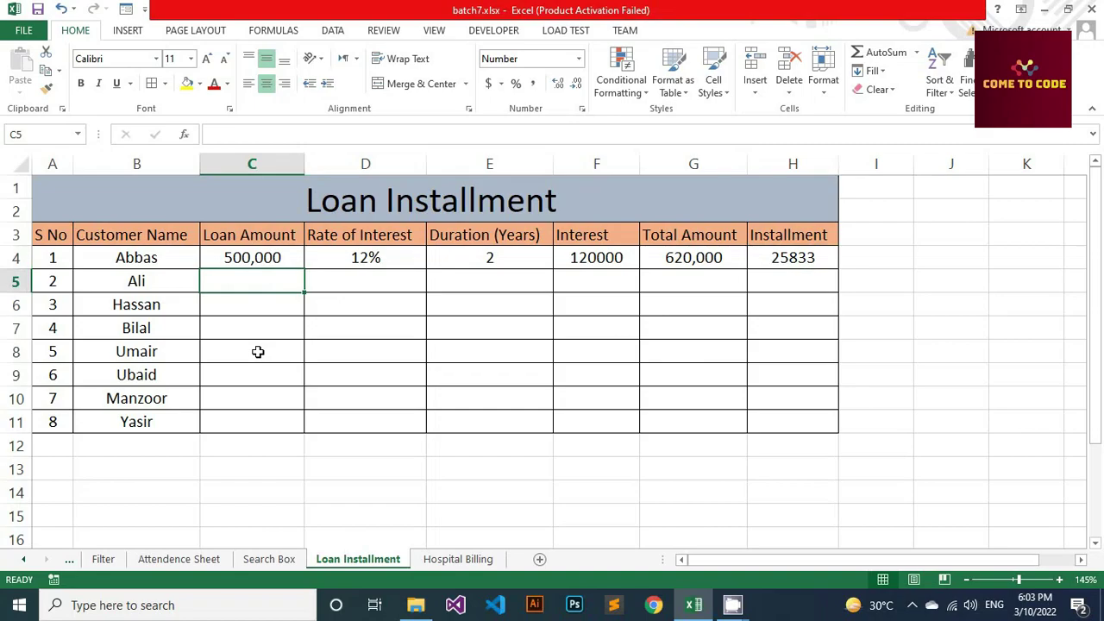
- Enter the second customer's loan 300,000, rate 15 and duration 3 years in row 5
type("300,000")
key("Tab")
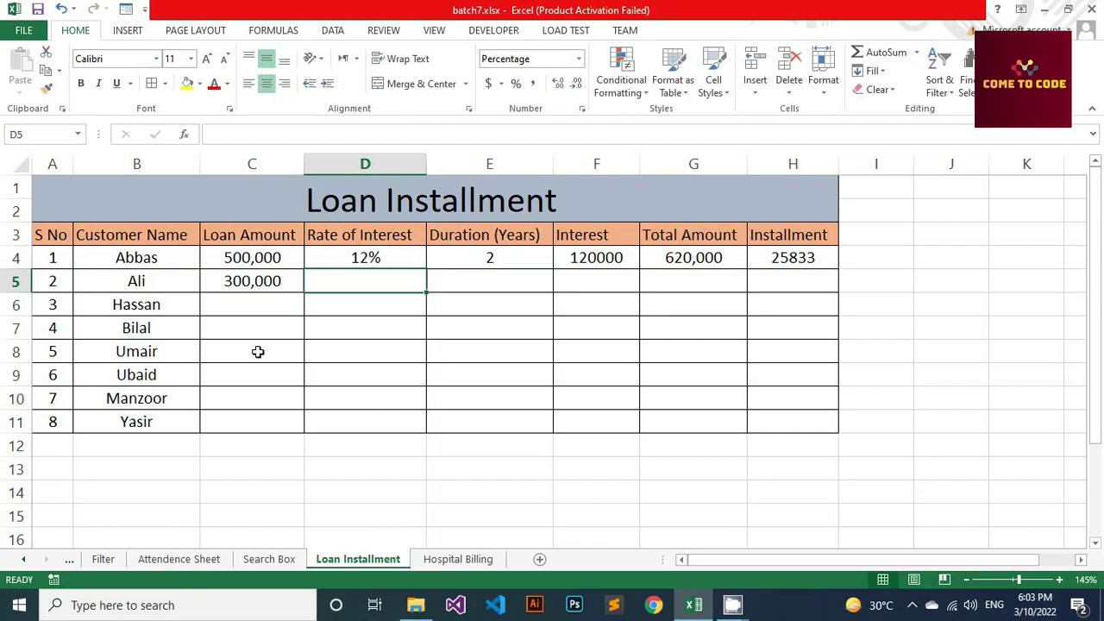
type("15")
key("Tab")
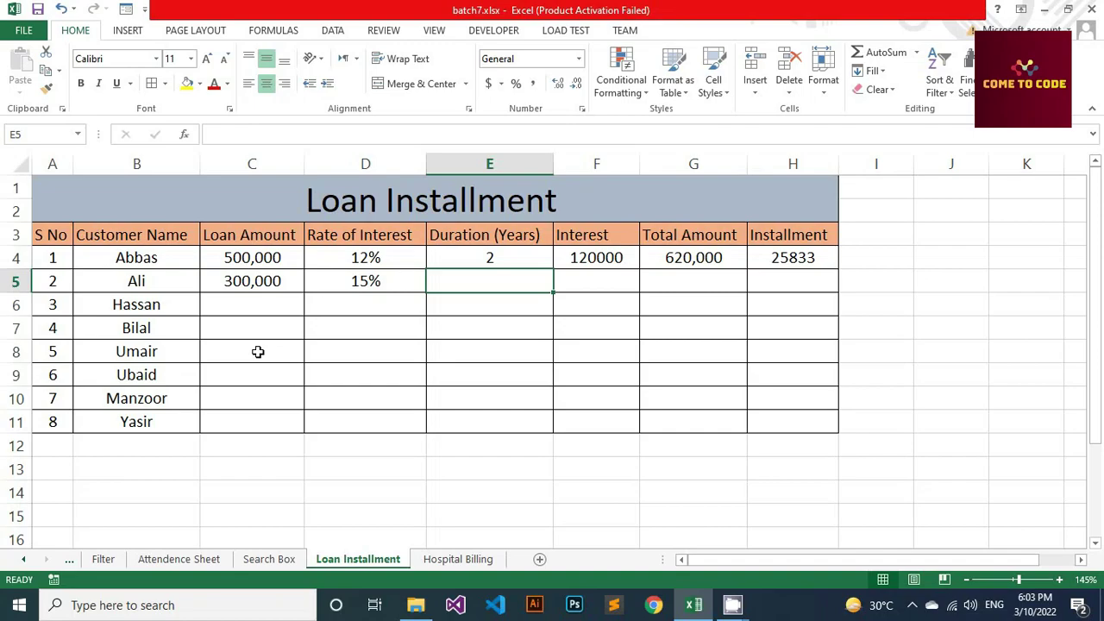
type("3")
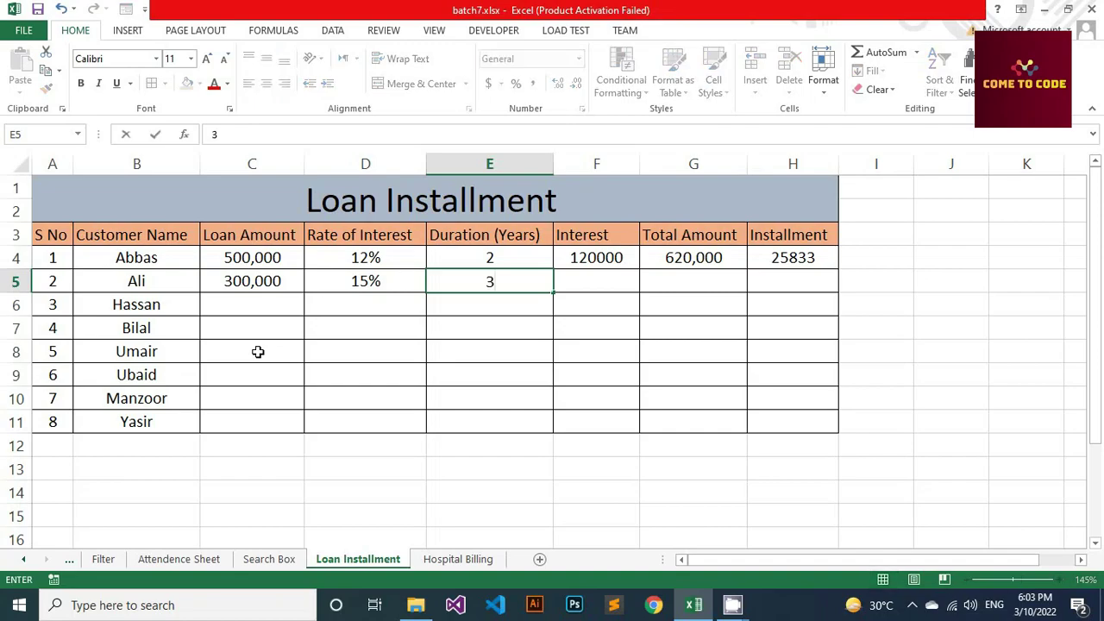
key("Tab")
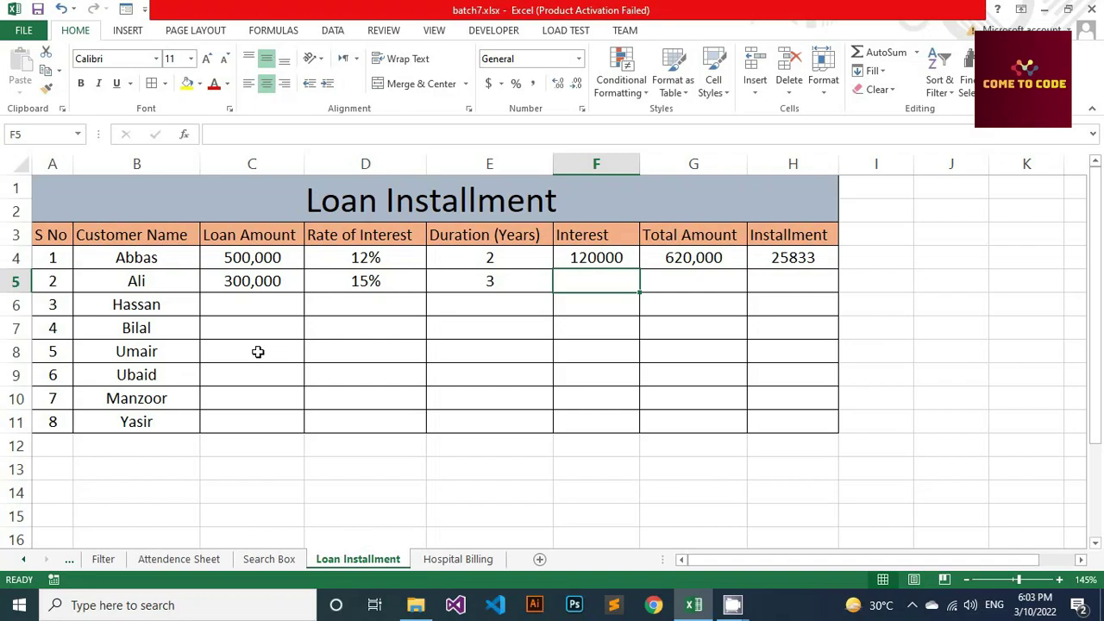
- Put =C5*D5*E5 in F5 so the second customer's interest shows 135000
type("=")
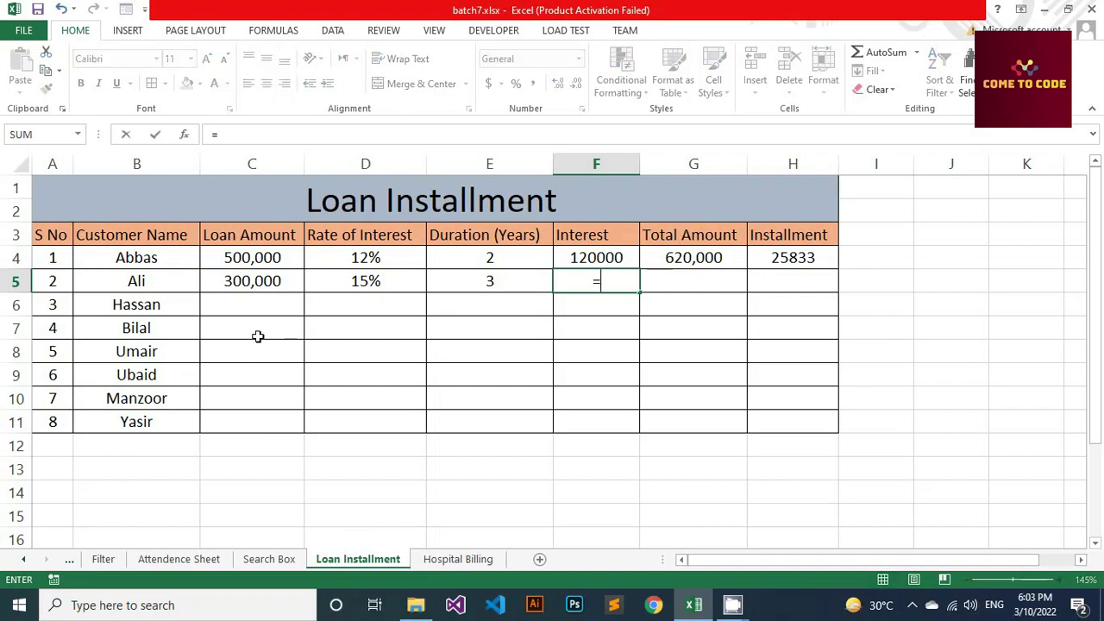
left_click(258, 284)
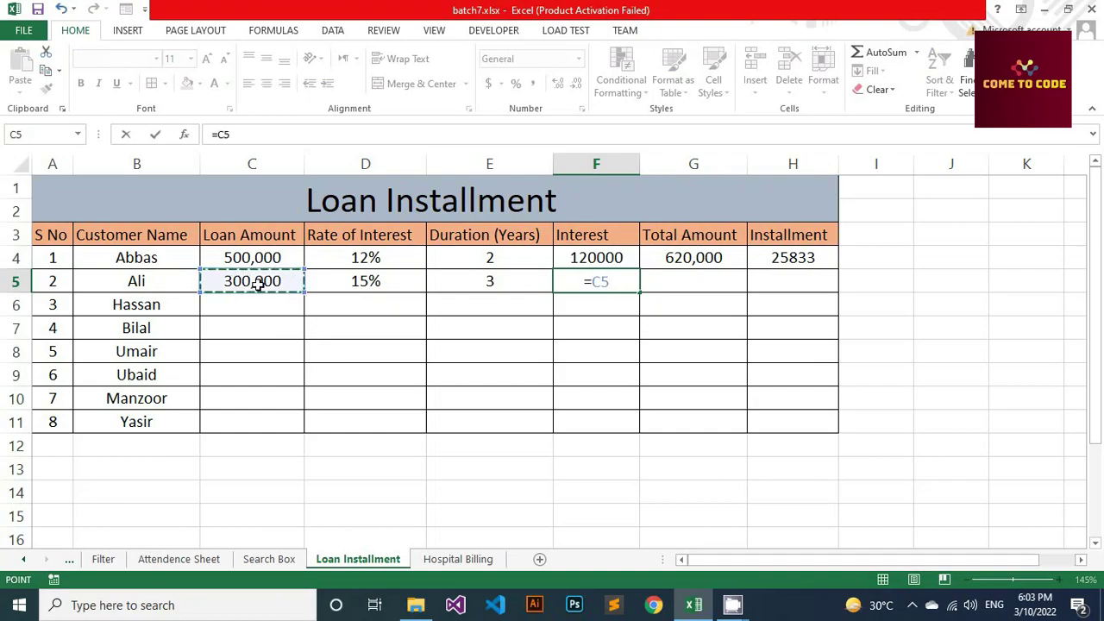
type("*")
left_click(359, 288)
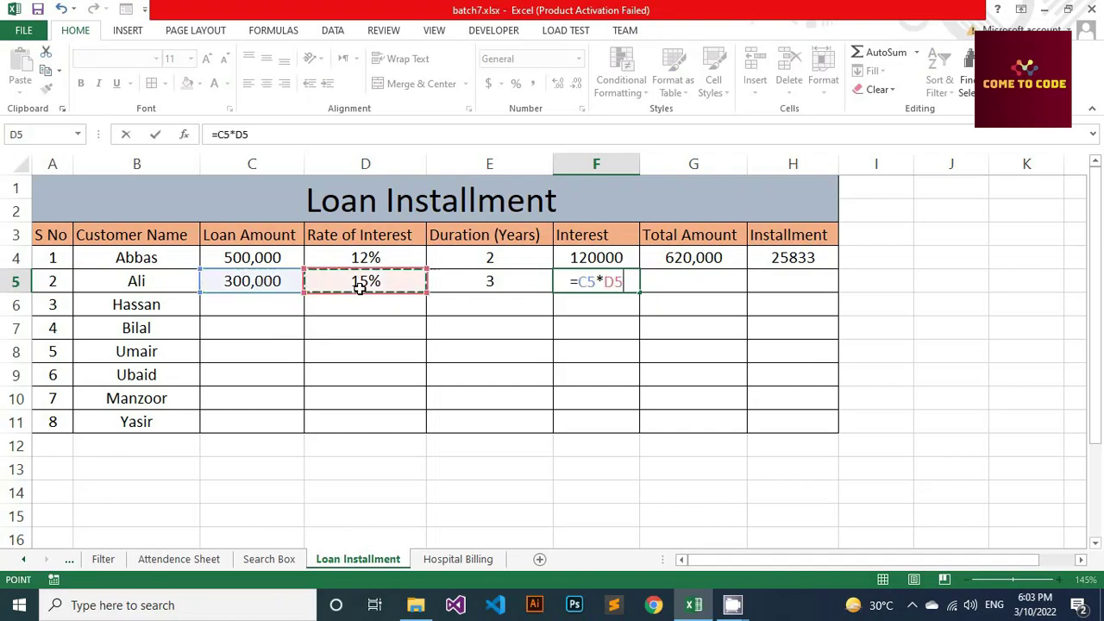
type("*")
left_click(451, 285)
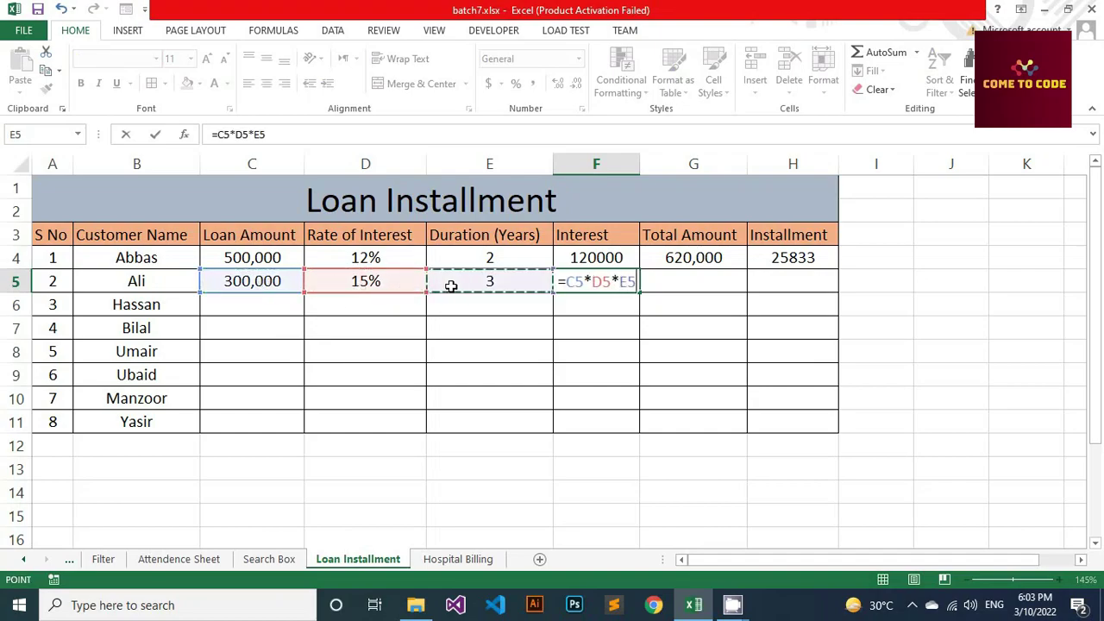
key("Return")
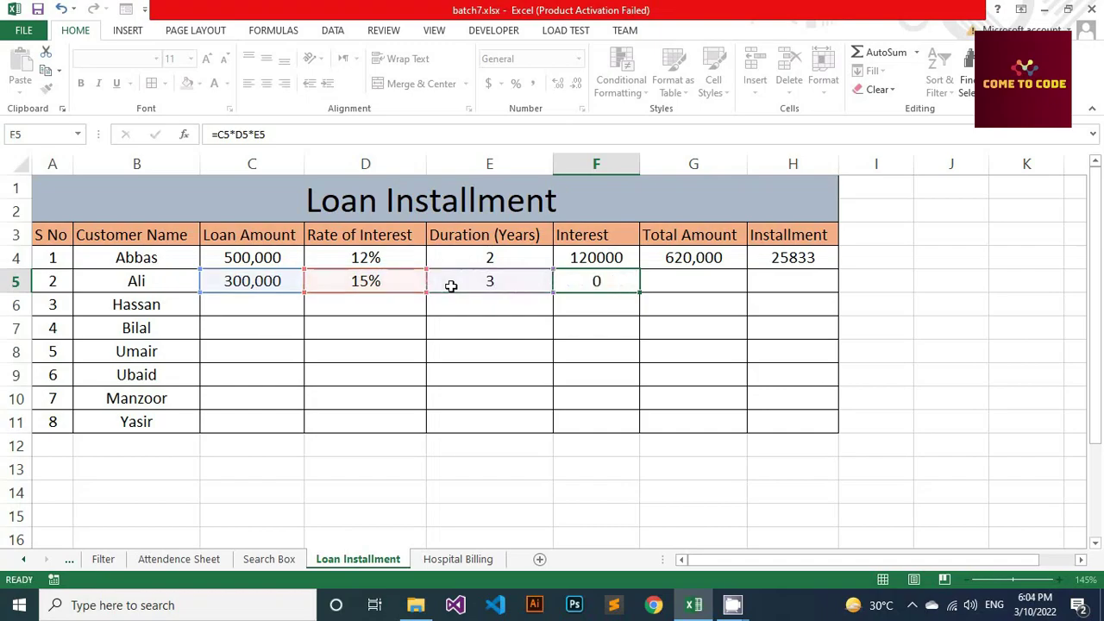
left_click(615, 284)
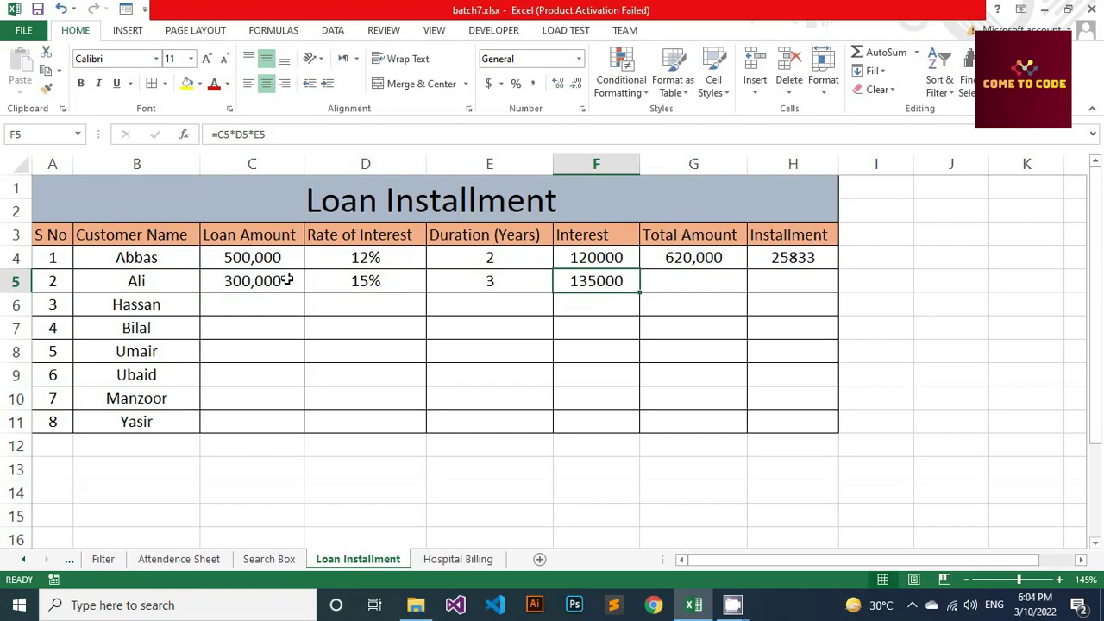
- Fill the G4 total formula down to G5, giving the second customer 435,000
left_click(696, 286)
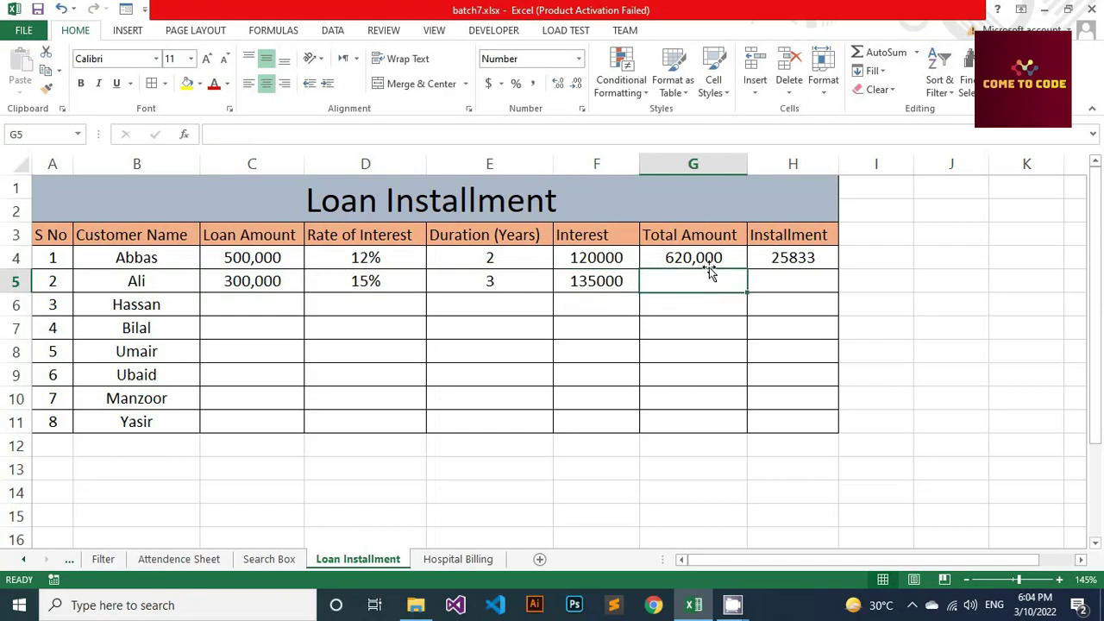
left_click(720, 258)
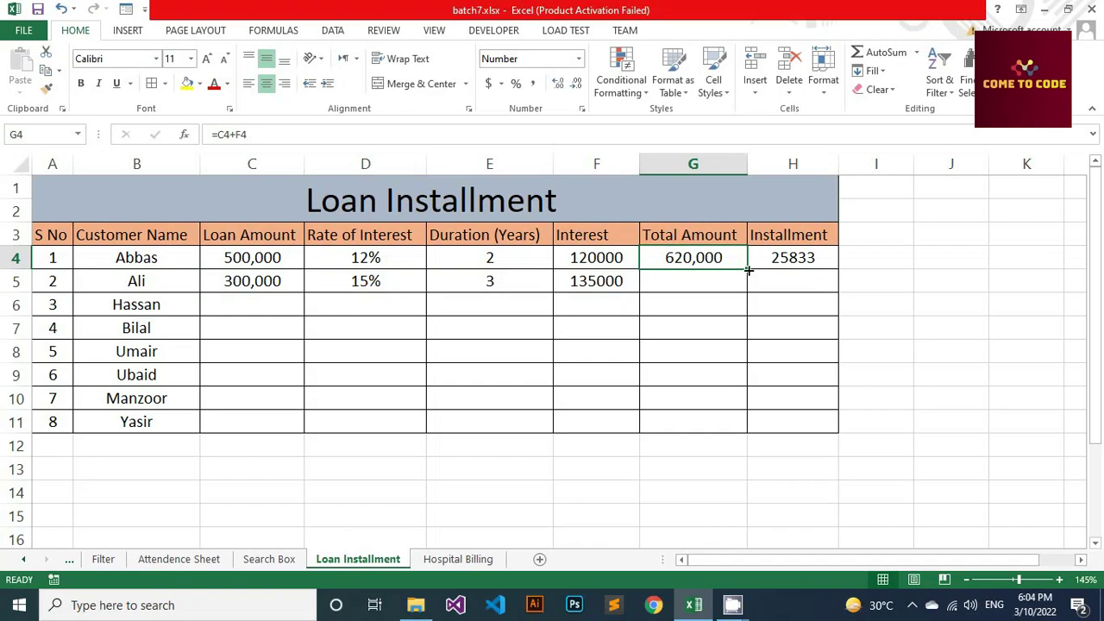
left_click_drag(748, 269, 746, 294)
left_click(695, 287)
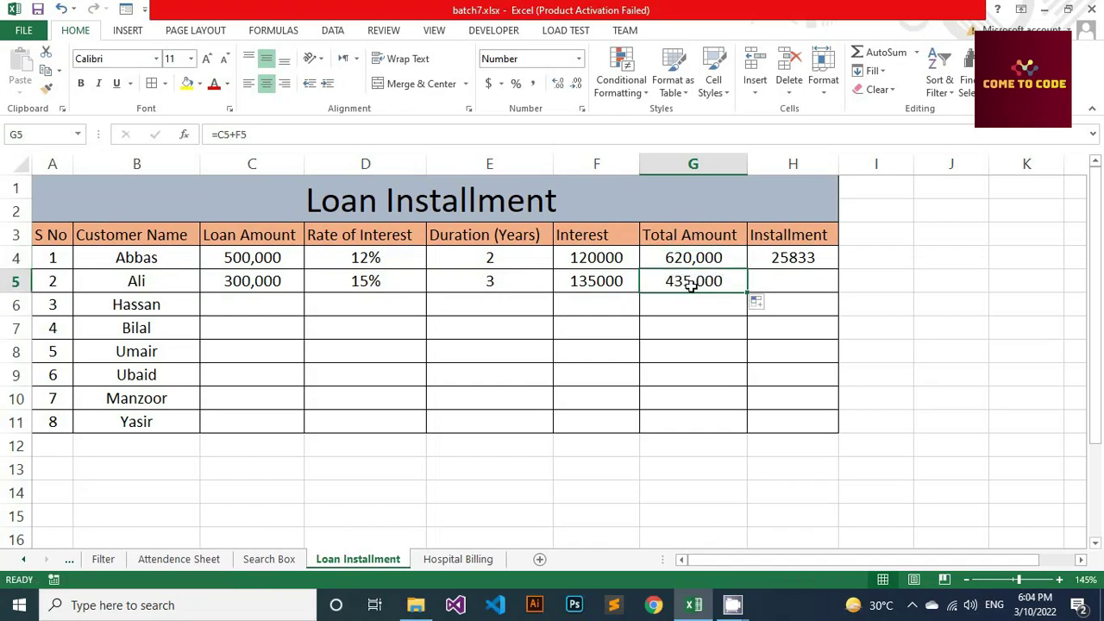
left_click(775, 285)
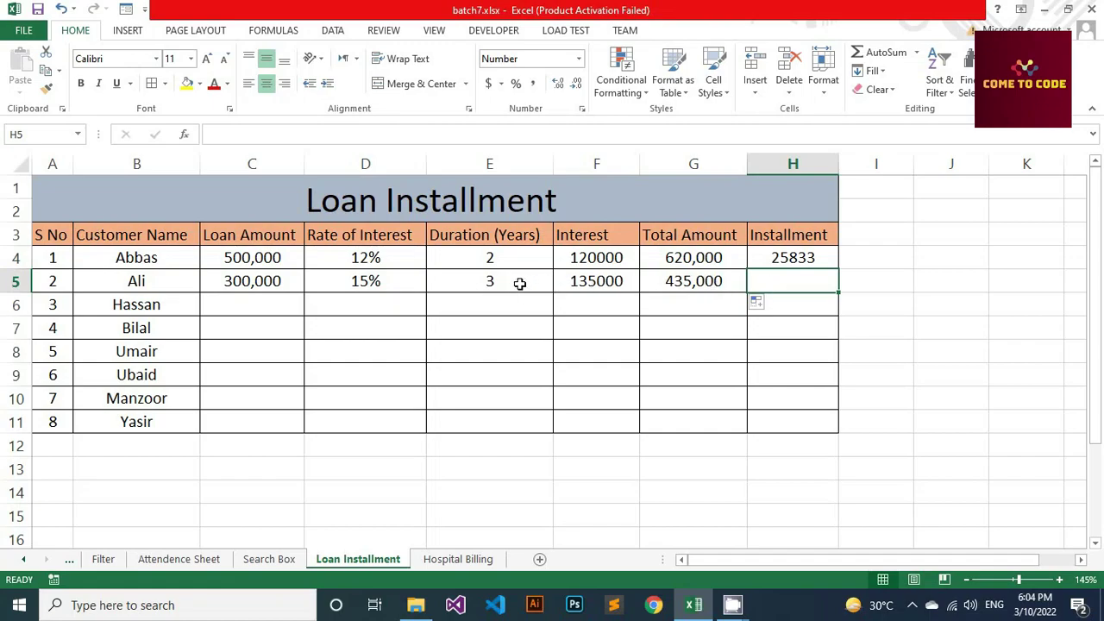
left_click(520, 284)
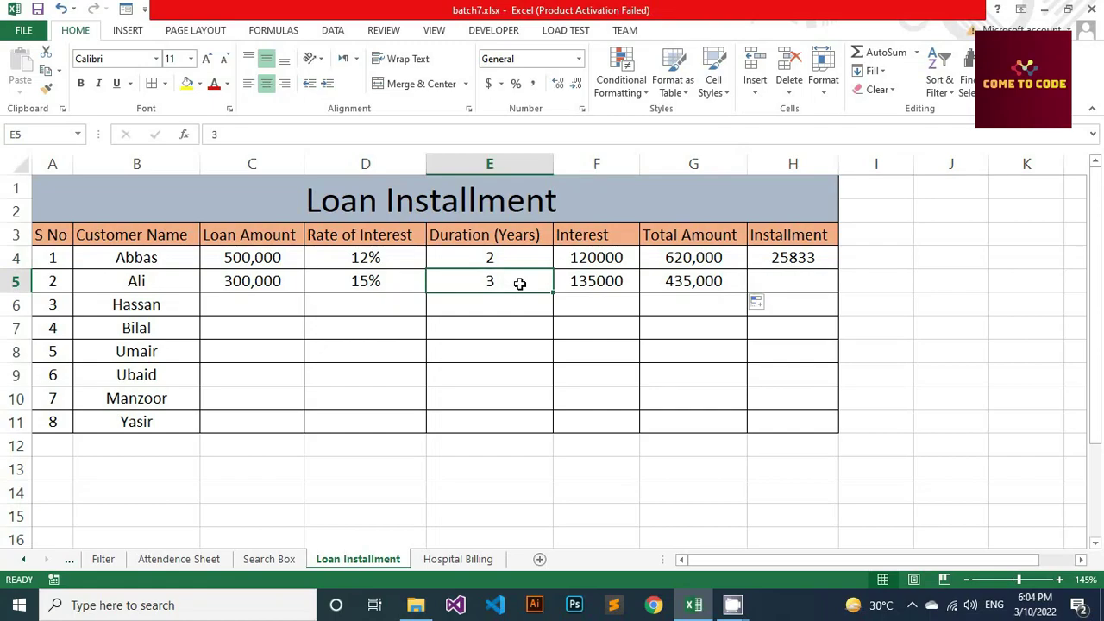
- Put =G5/E5/12 in H5 for a monthly installment of 12083
left_click(793, 280)
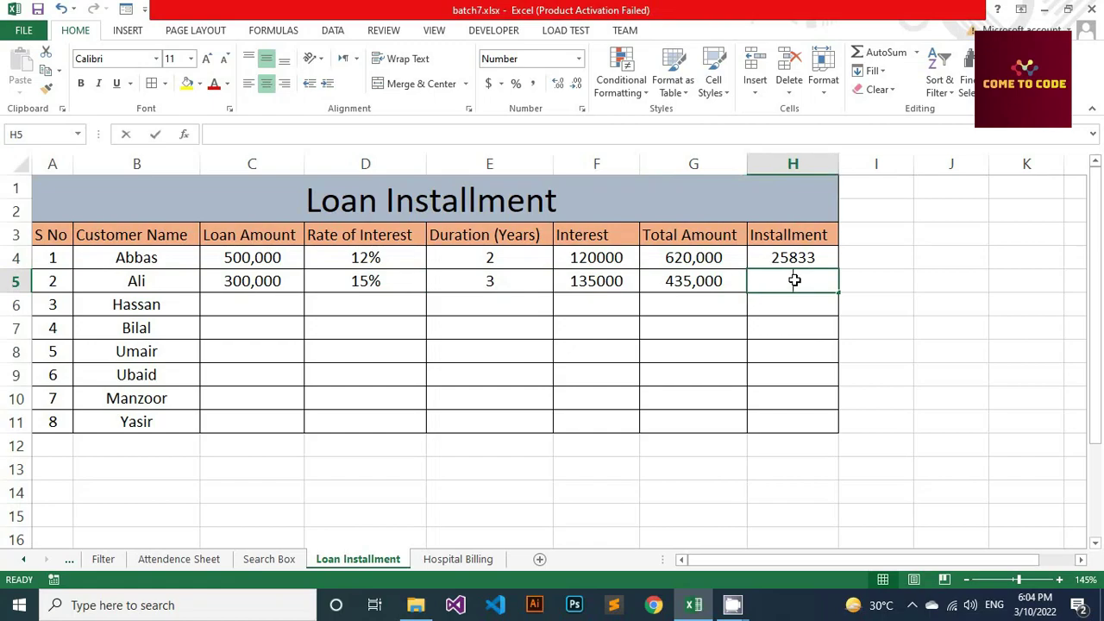
type("=")
left_click(695, 281)
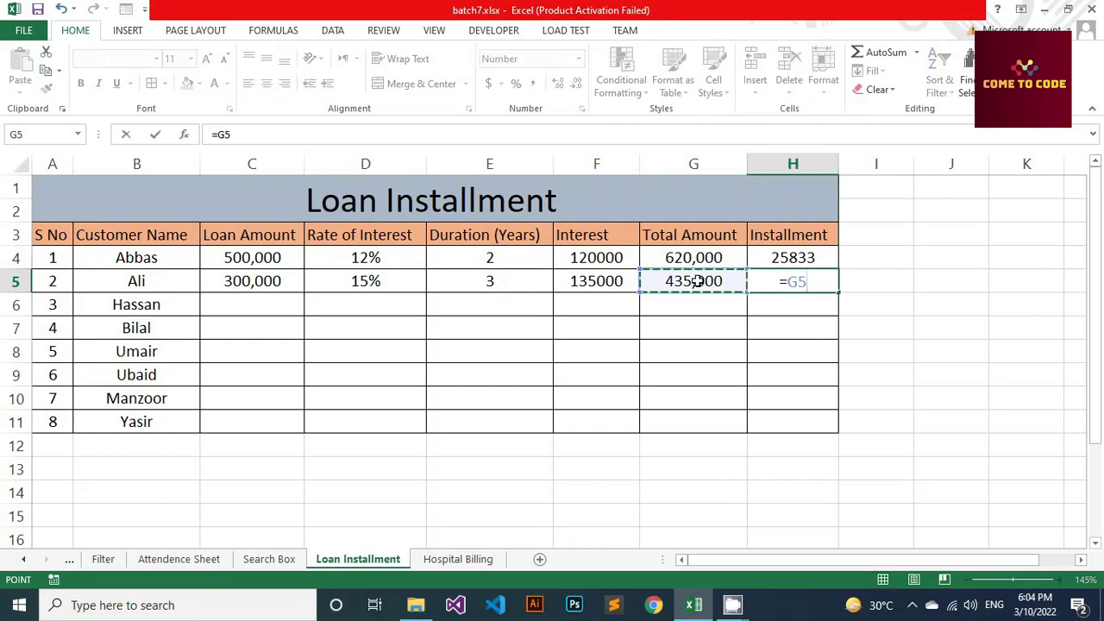
type("/")
left_click(535, 287)
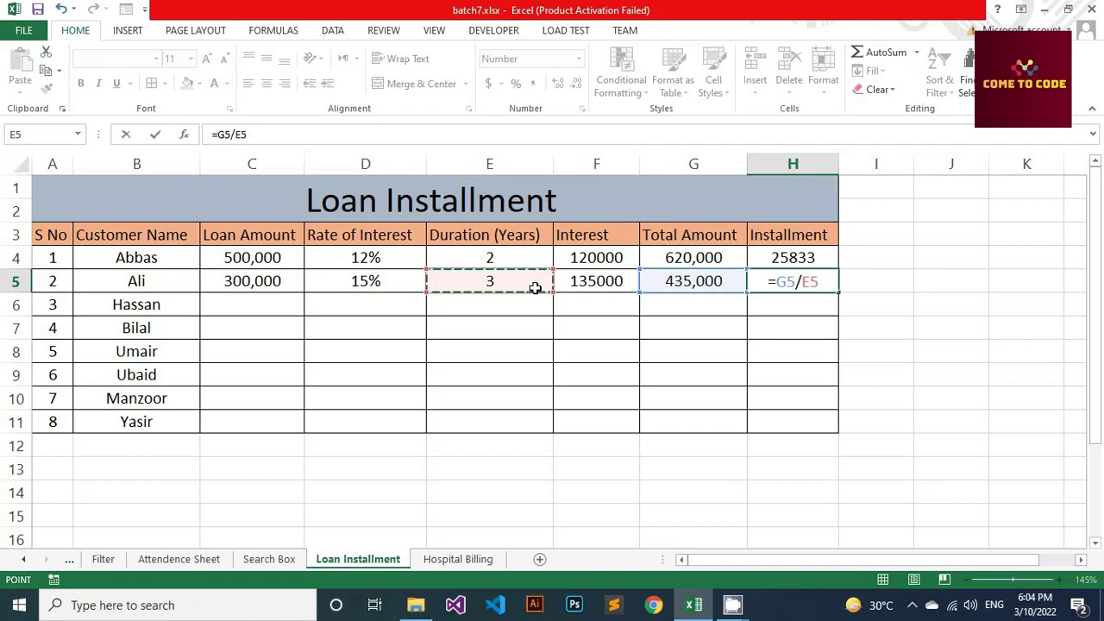
type("/12")
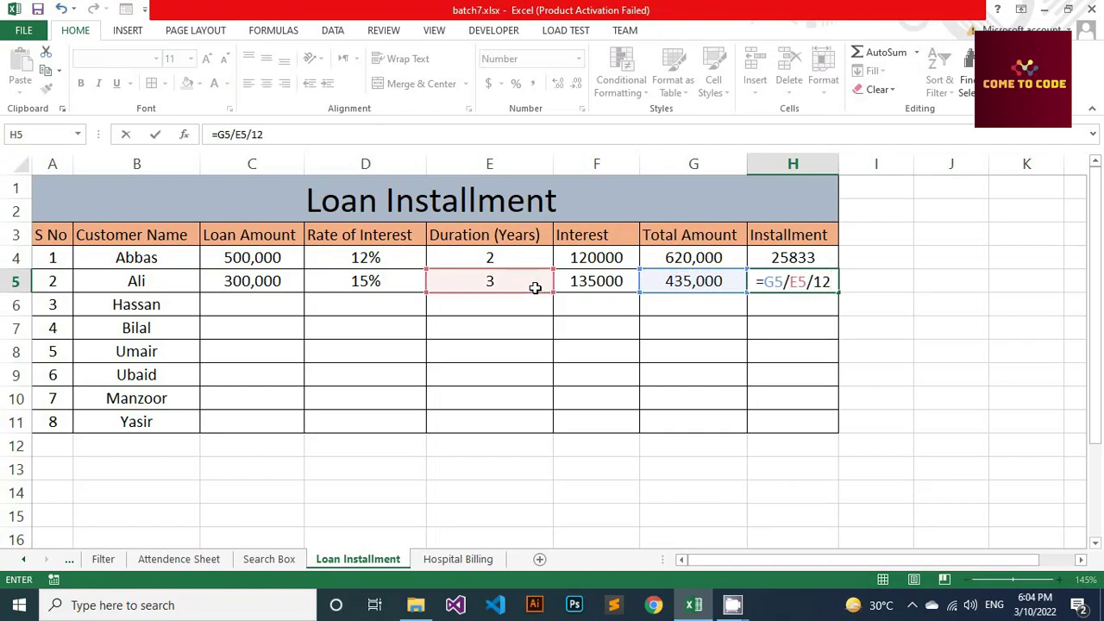
key("Return")
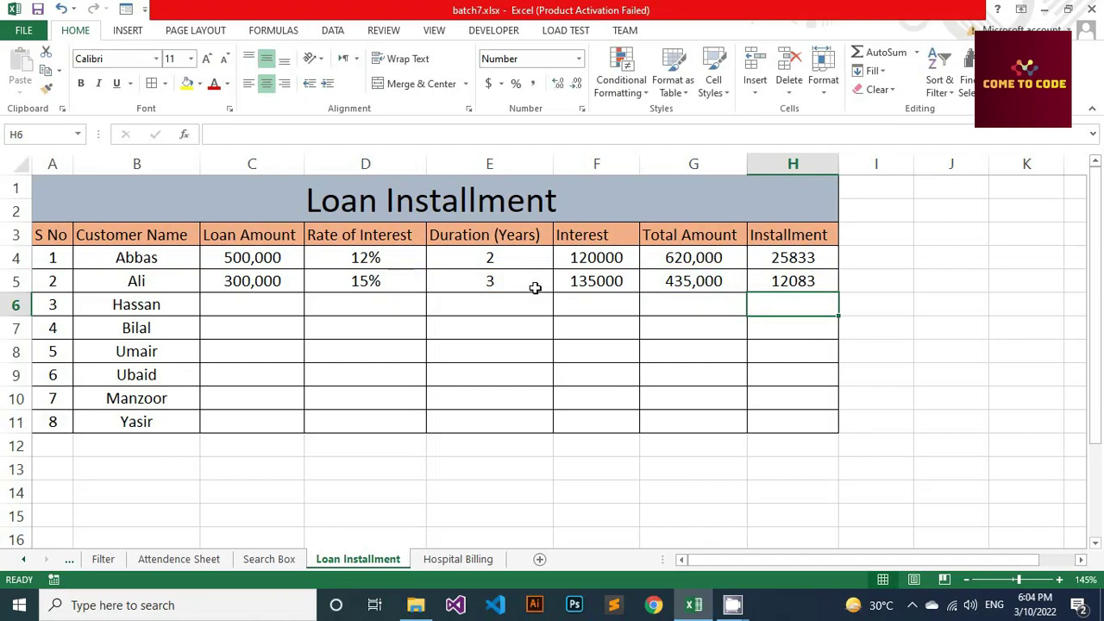